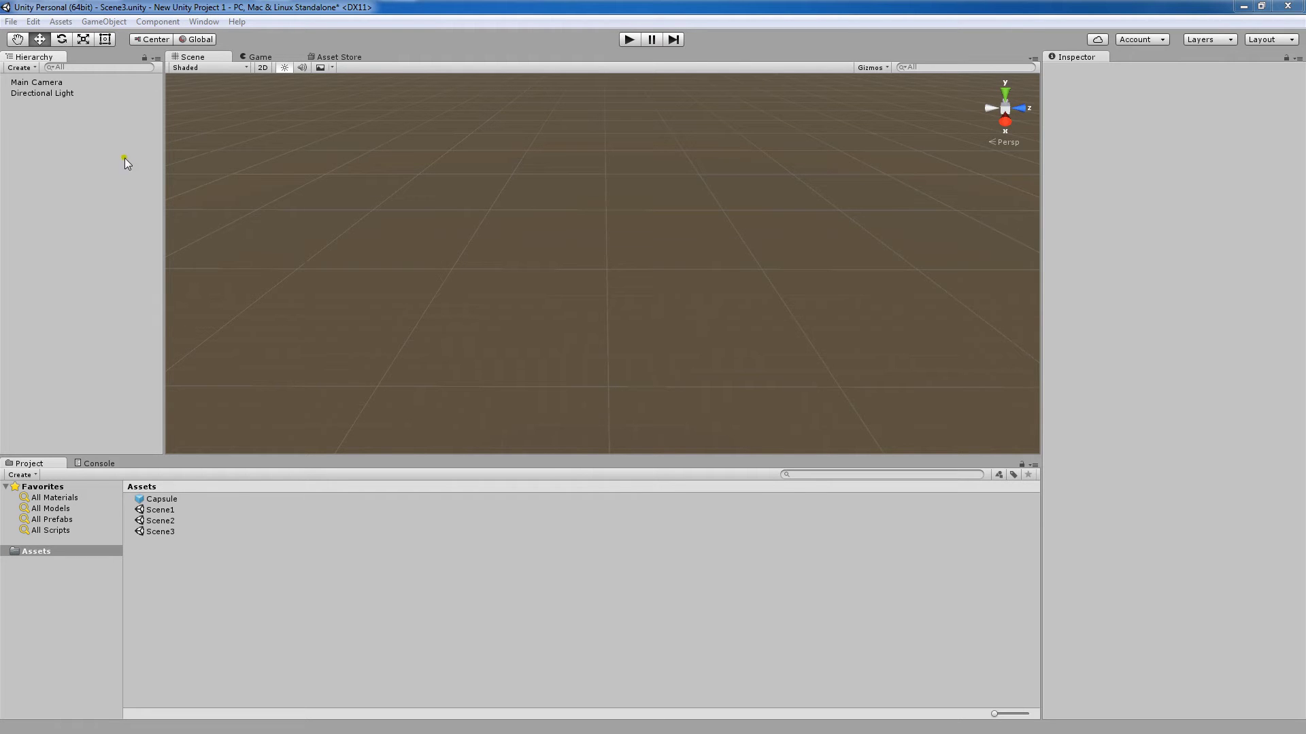
- Add a 3D Cube to the scene, then zoom out and orbit to view it from above
{"action": "left_click", "coordinate": [121, 25]}
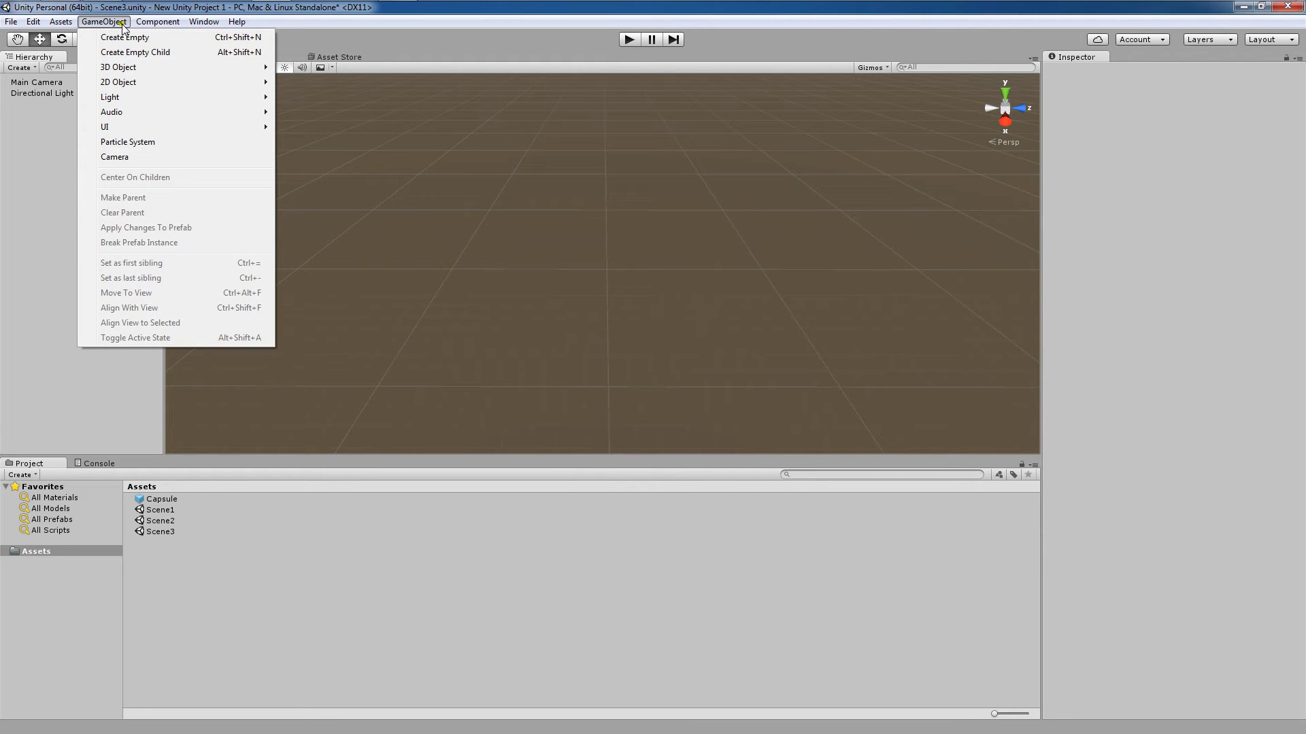
{"action": "mouse_move", "coordinate": [148, 70]}
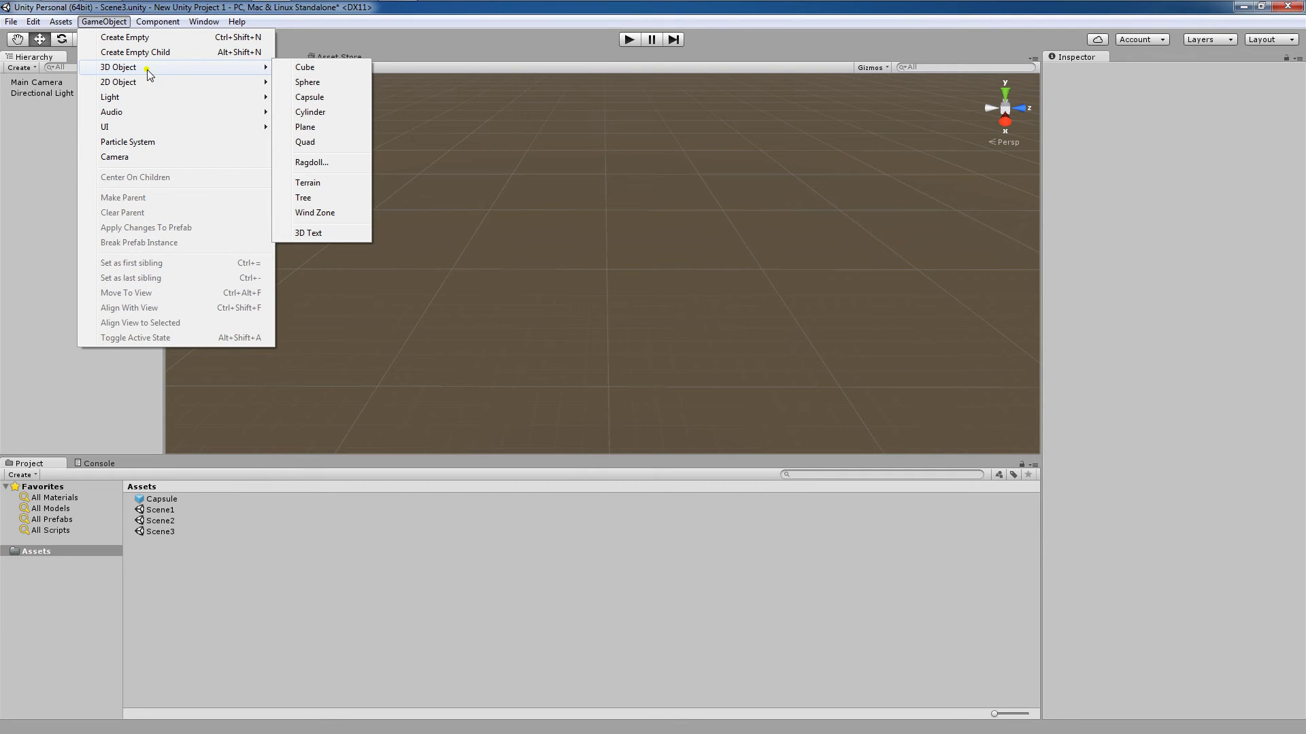
{"action": "left_click", "coordinate": [286, 67]}
{"action": "scroll", "coordinate": [508, 177], "scroll_direction": "down", "scroll_amount": 6}
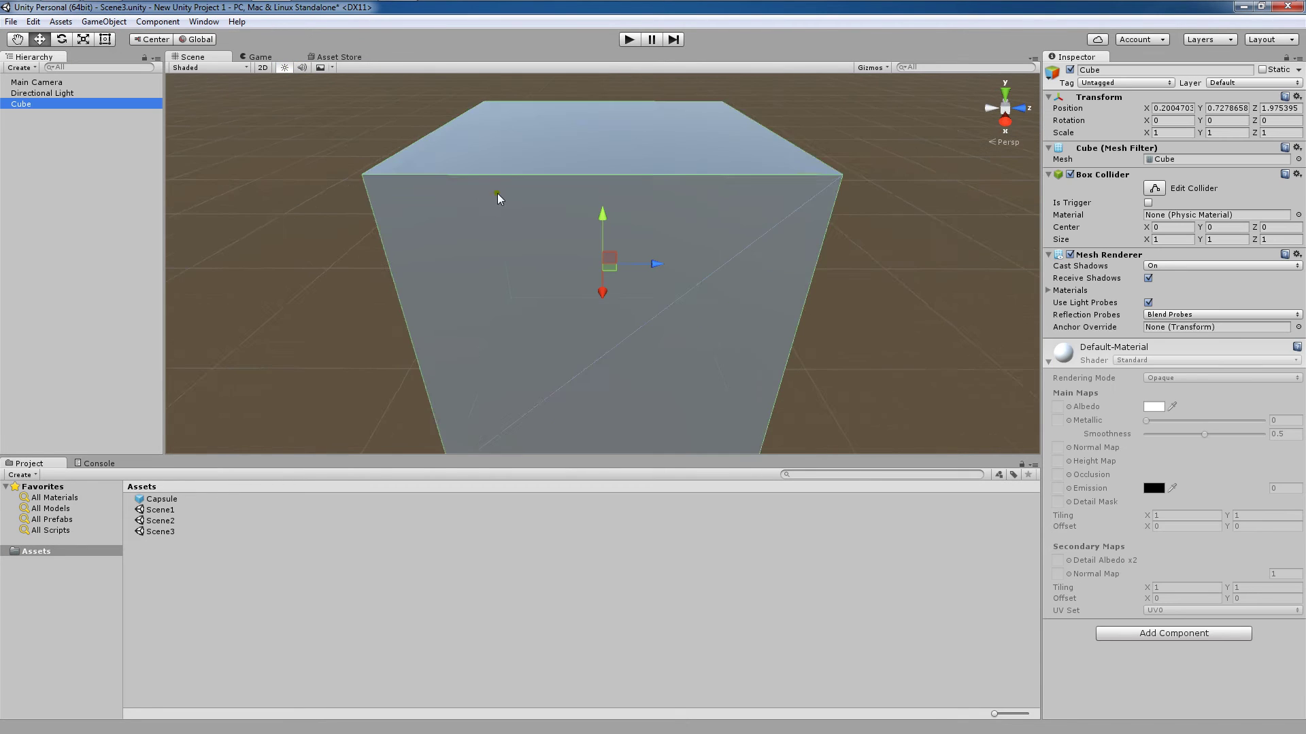
{"action": "left_click_drag", "start_coordinate": [450, 241], "coordinate": [418, 216], "text": "alt"}
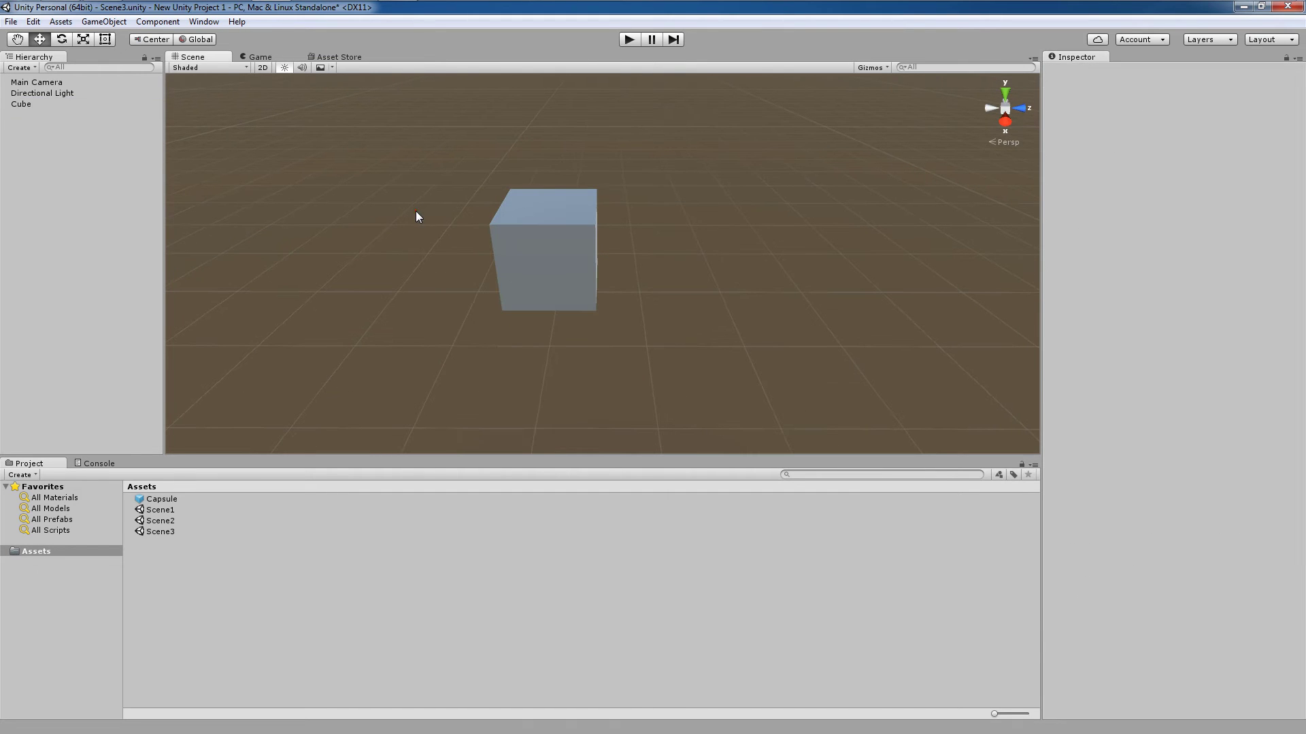
- Create a 2D Sprite beside the cube, move it to Z 3.422, and reframe the view
{"action": "left_click", "coordinate": [118, 24]}
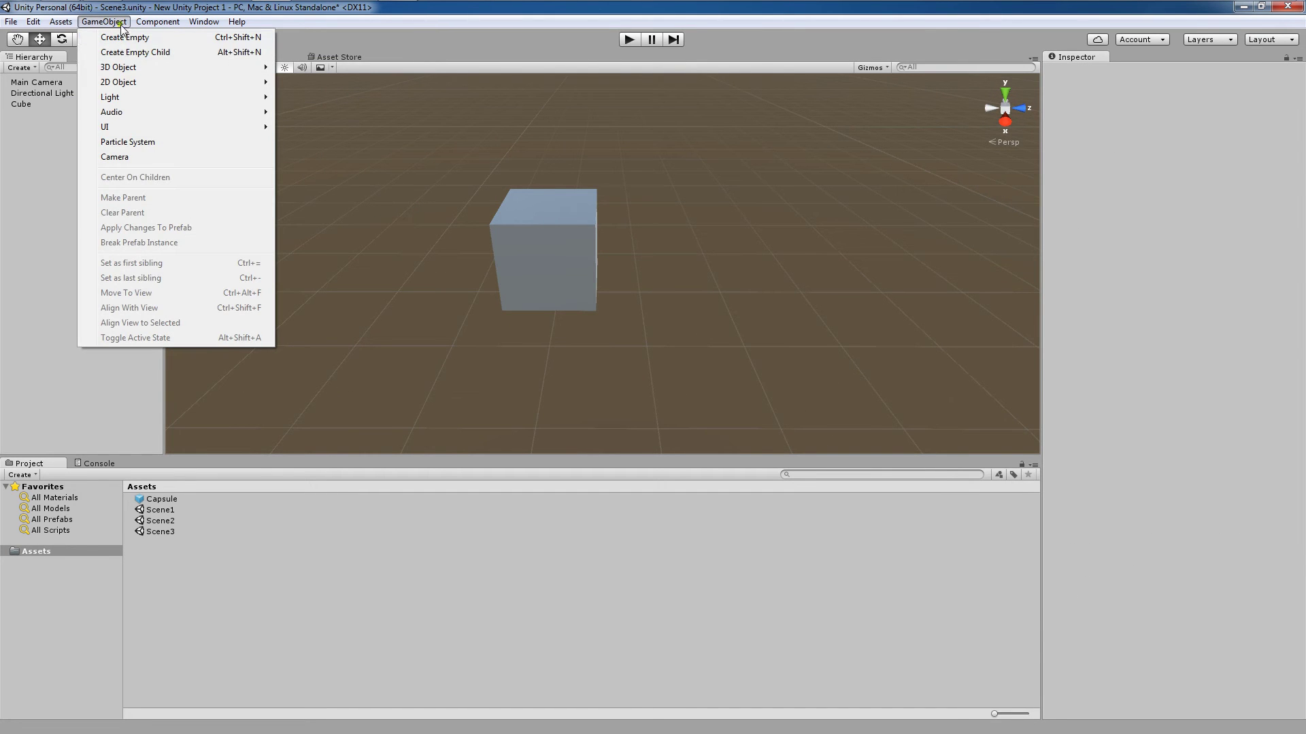
{"action": "mouse_move", "coordinate": [234, 87]}
{"action": "left_click", "coordinate": [304, 83]}
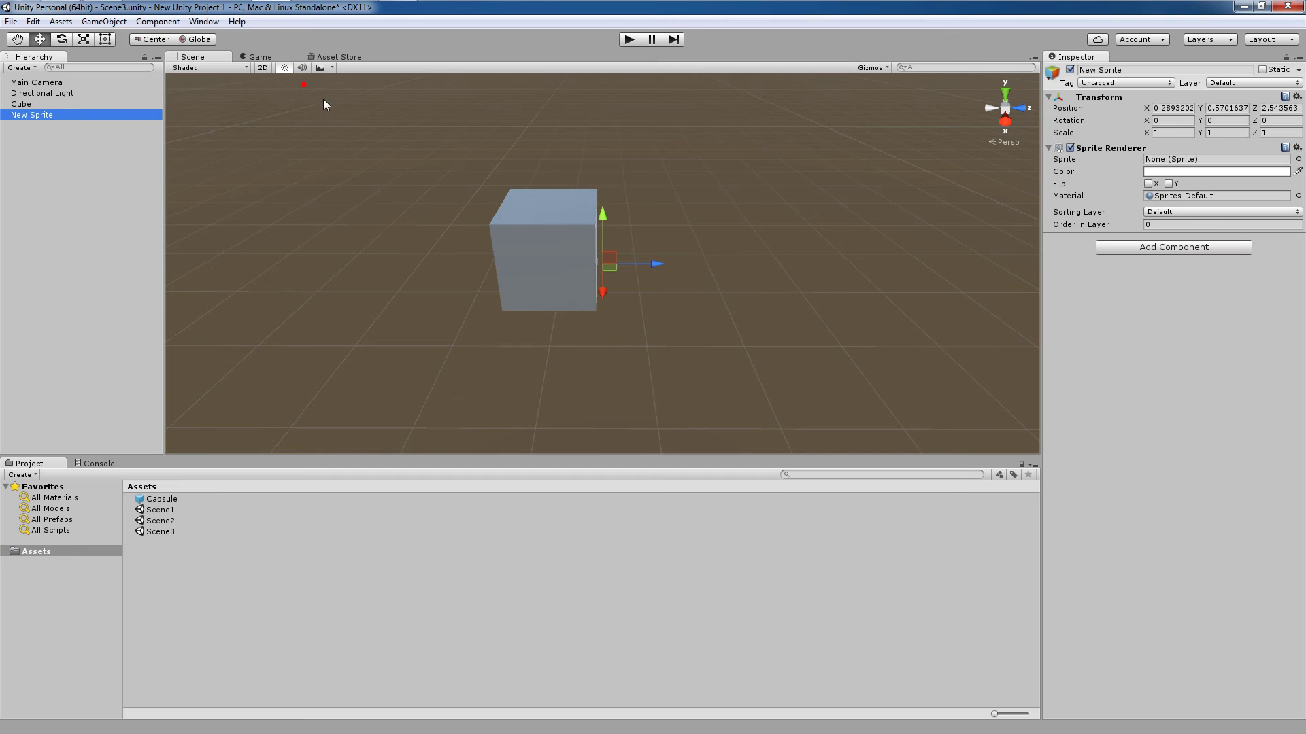
{"action": "left_click_drag", "start_coordinate": [654, 265], "coordinate": [733, 256]}
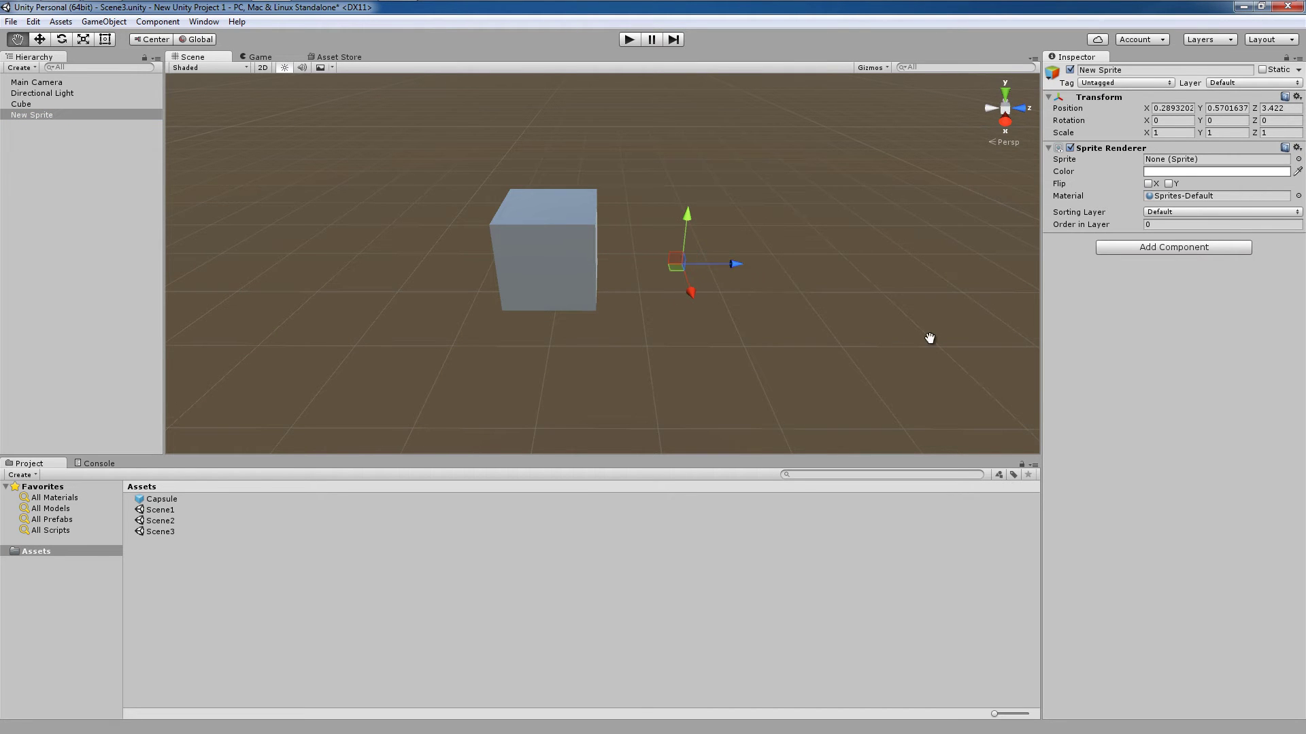
{"action": "middle_click_drag", "start_coordinate": [929, 338], "coordinate": [909, 362]}
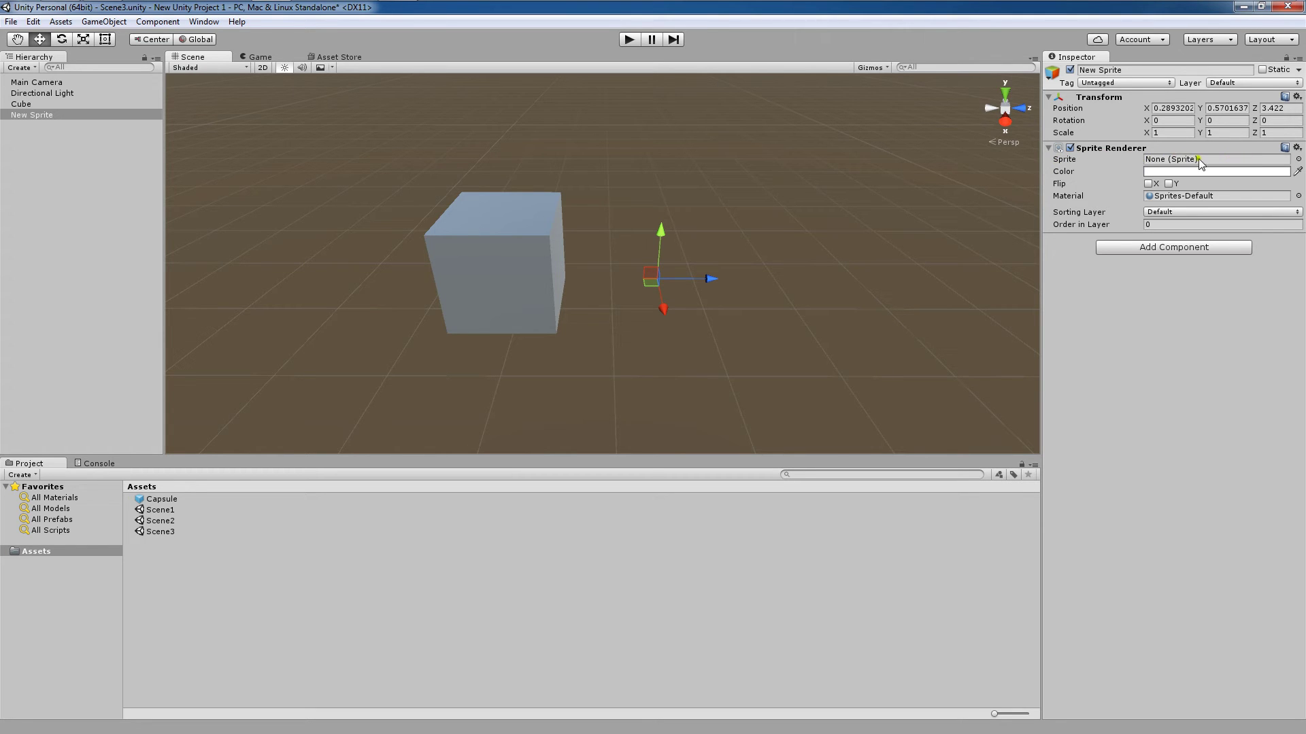
- Assign the Knob image to the New Sprite's Sprite Renderer from the Select Sprite picker
{"action": "left_click", "coordinate": [1297, 160]}
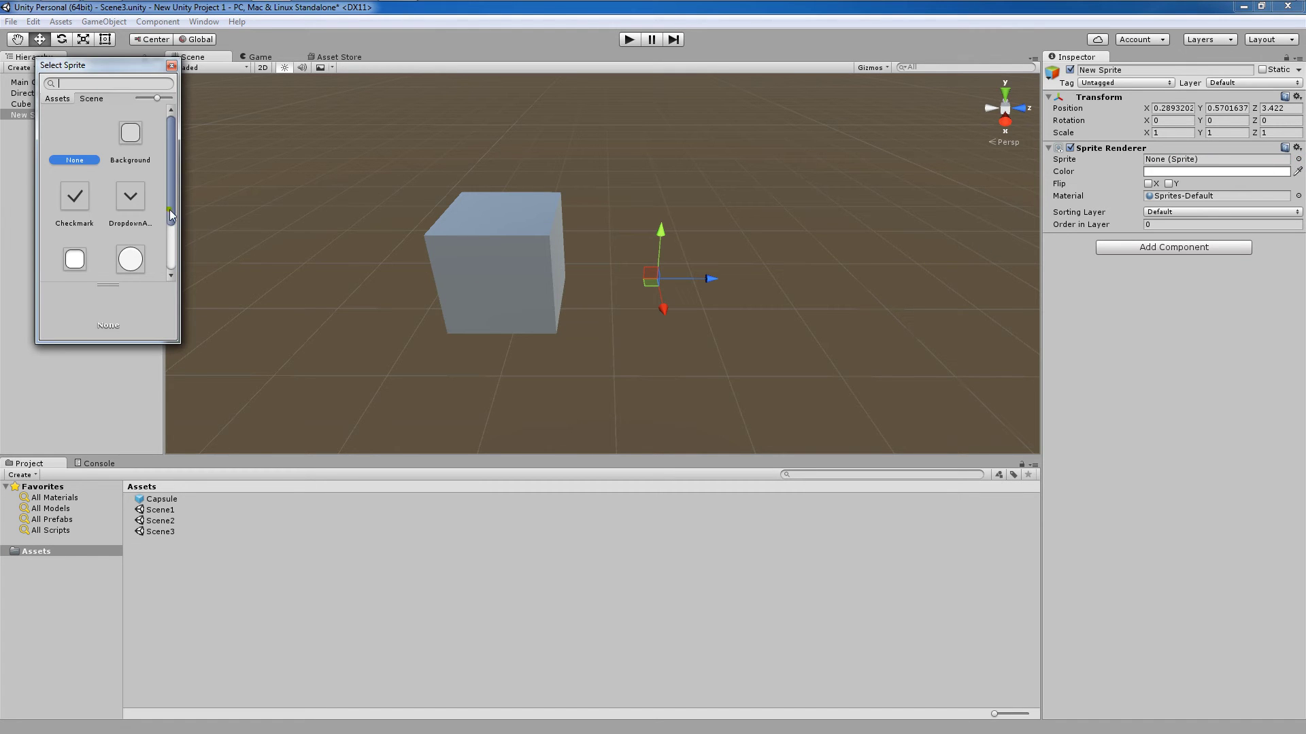
{"action": "left_click_drag", "start_coordinate": [170, 209], "coordinate": [186, 259]}
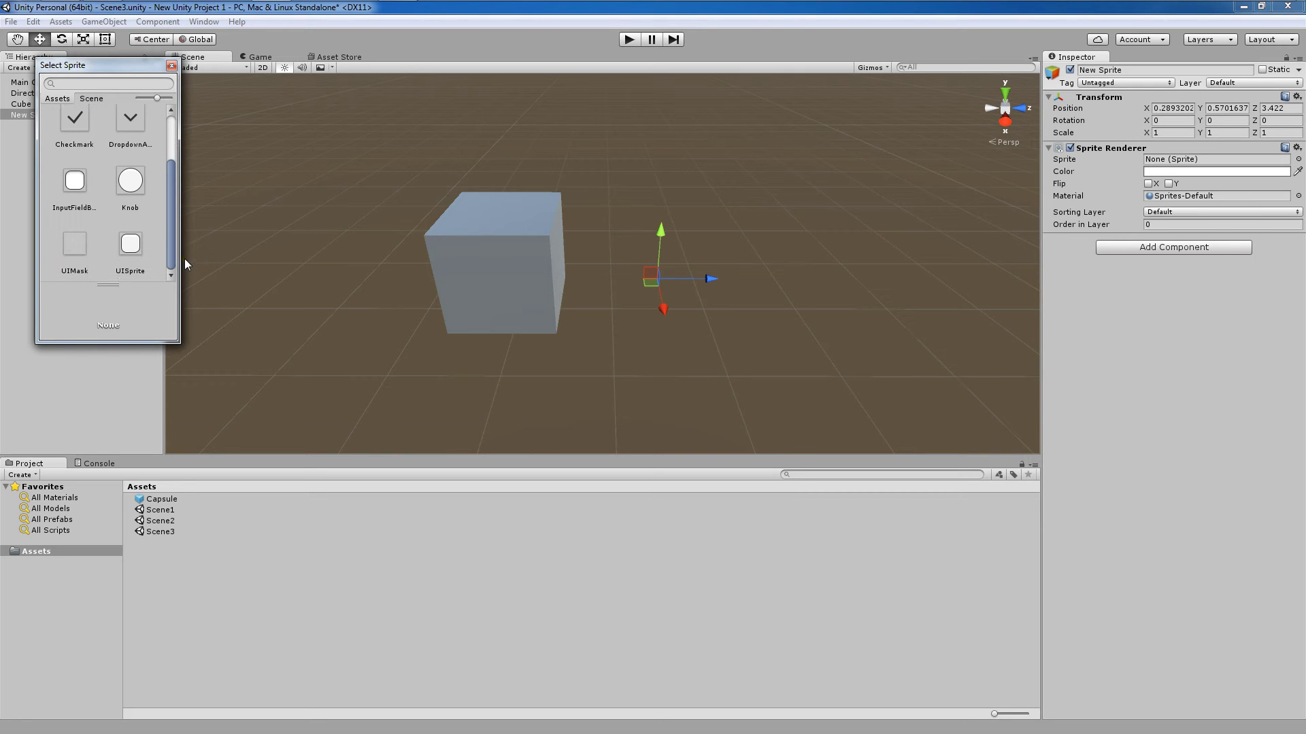
{"action": "scroll", "coordinate": [139, 197], "scroll_direction": "up", "scroll_amount": 3}
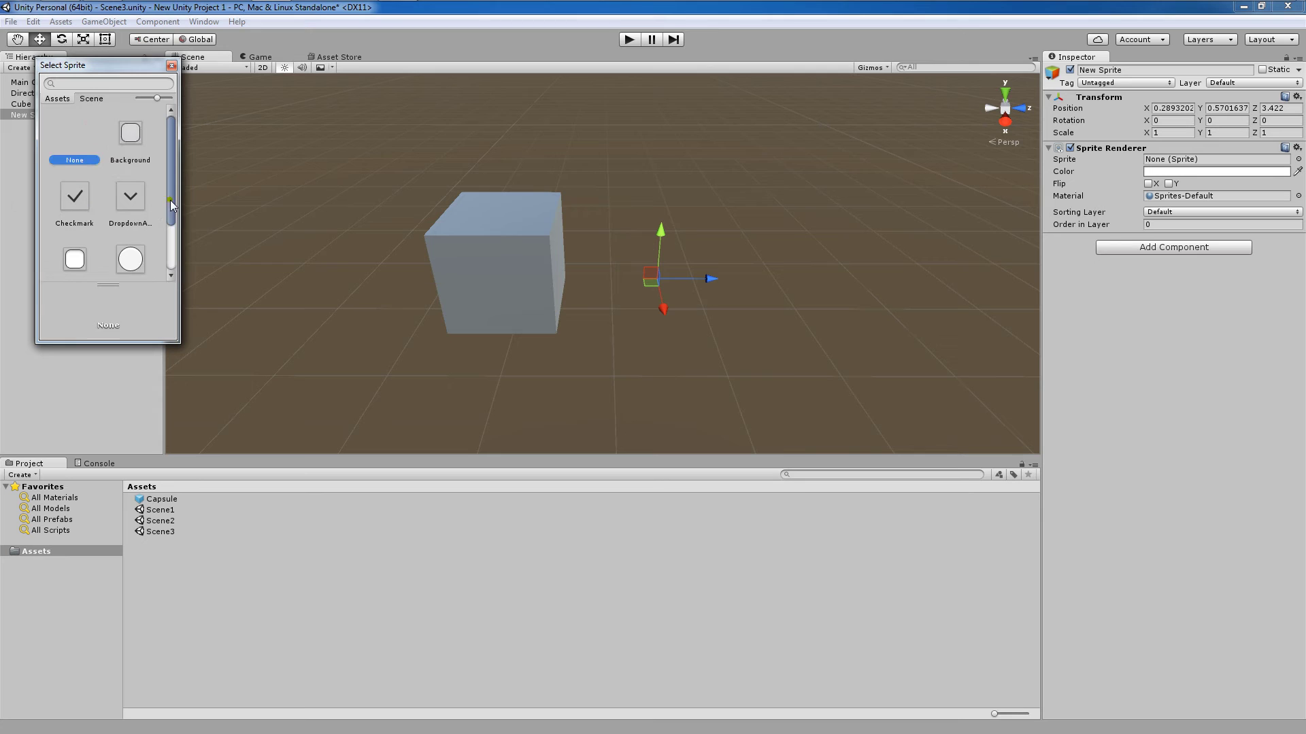
{"action": "left_click_drag", "start_coordinate": [172, 206], "coordinate": [192, 248]}
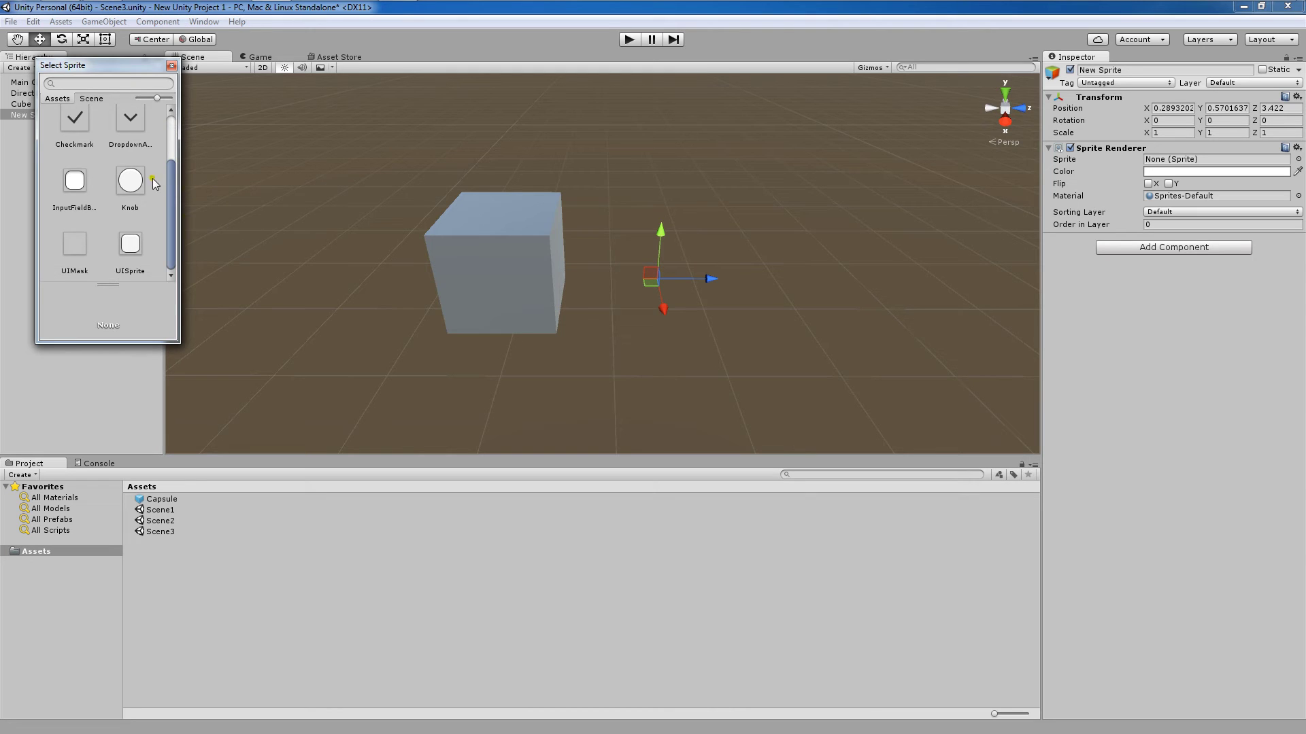
{"action": "left_click_drag", "start_coordinate": [140, 68], "coordinate": [202, 133]}
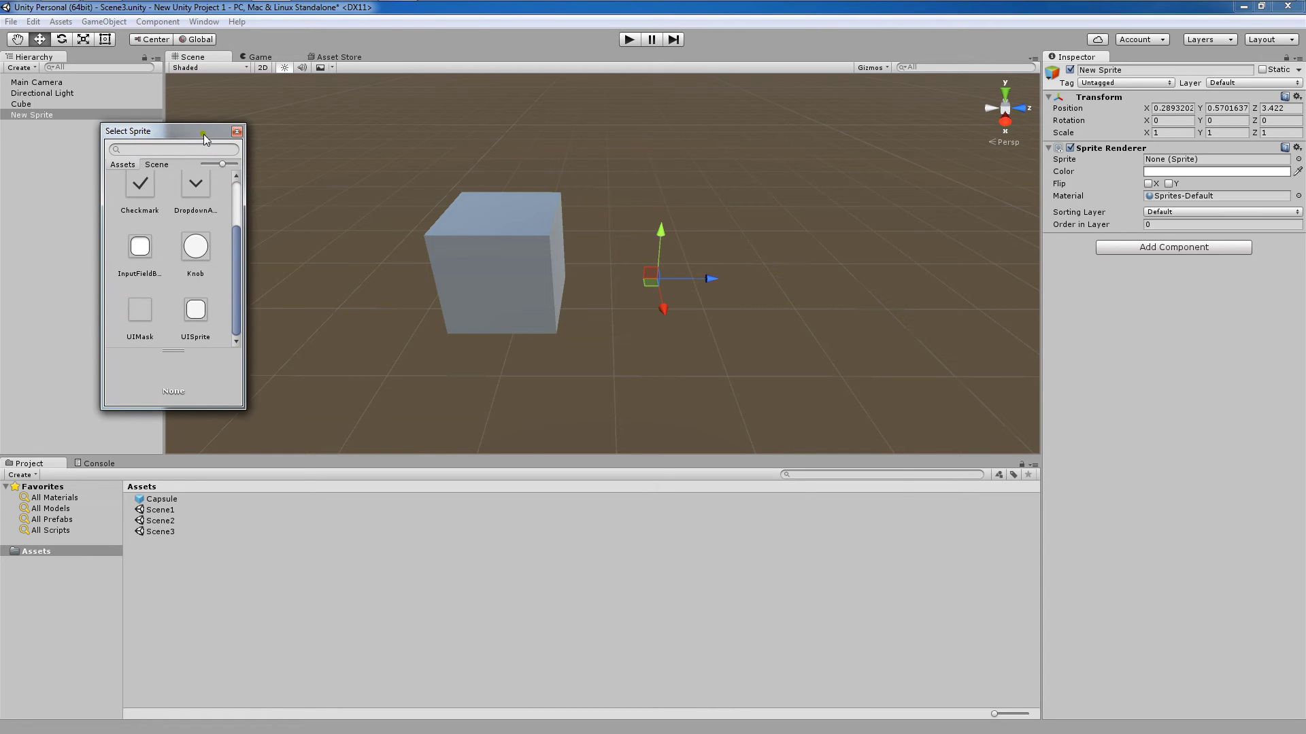
{"action": "double_click", "coordinate": [196, 253]}
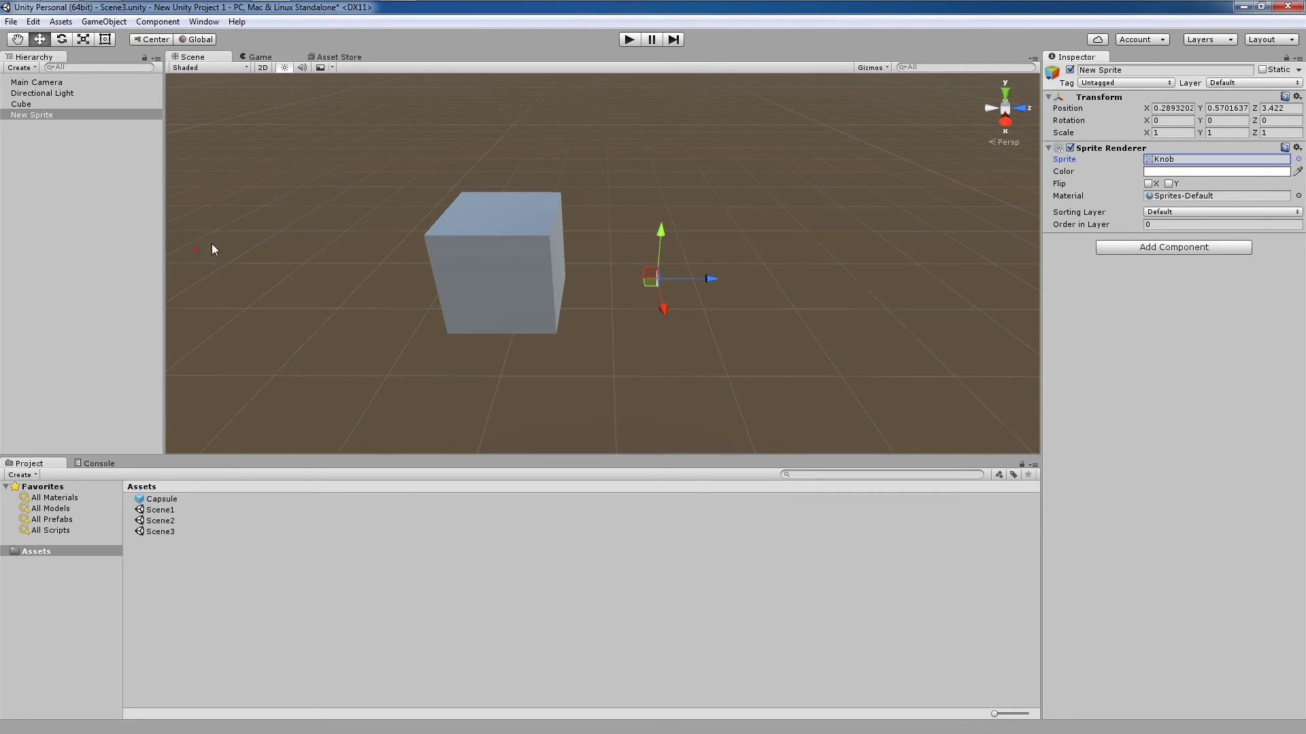
- Set the Knob sprite's Y rotation to 90
{"action": "left_click", "coordinate": [1208, 121]}
{"action": "type", "text": "90"}
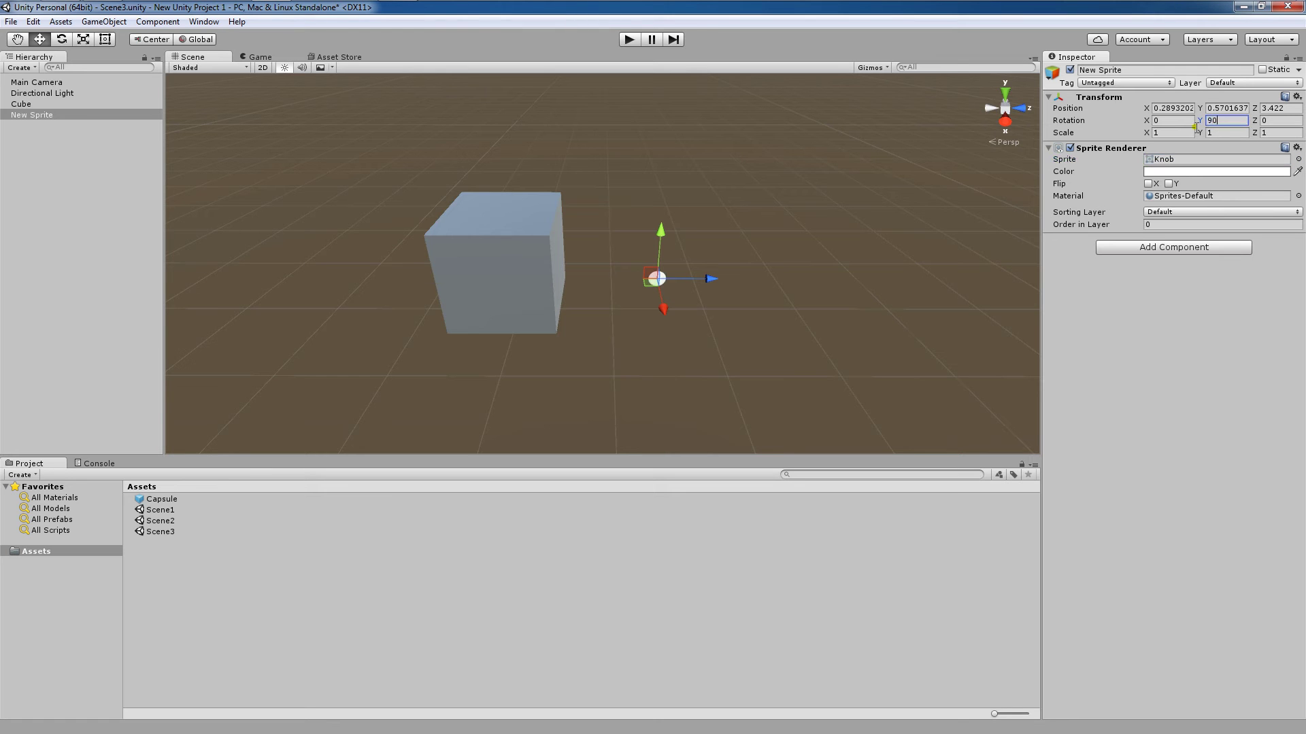
{"action": "left_click", "coordinate": [679, 292]}
- Scale the Knob sprite up to about 7.5 and nudge it to Z 3.619
{"action": "left_click", "coordinate": [663, 279]}
{"action": "key", "text": "r"}
{"action": "left_click_drag", "start_coordinate": [664, 279], "coordinate": [1100, 330]}
{"action": "key", "text": "w"}
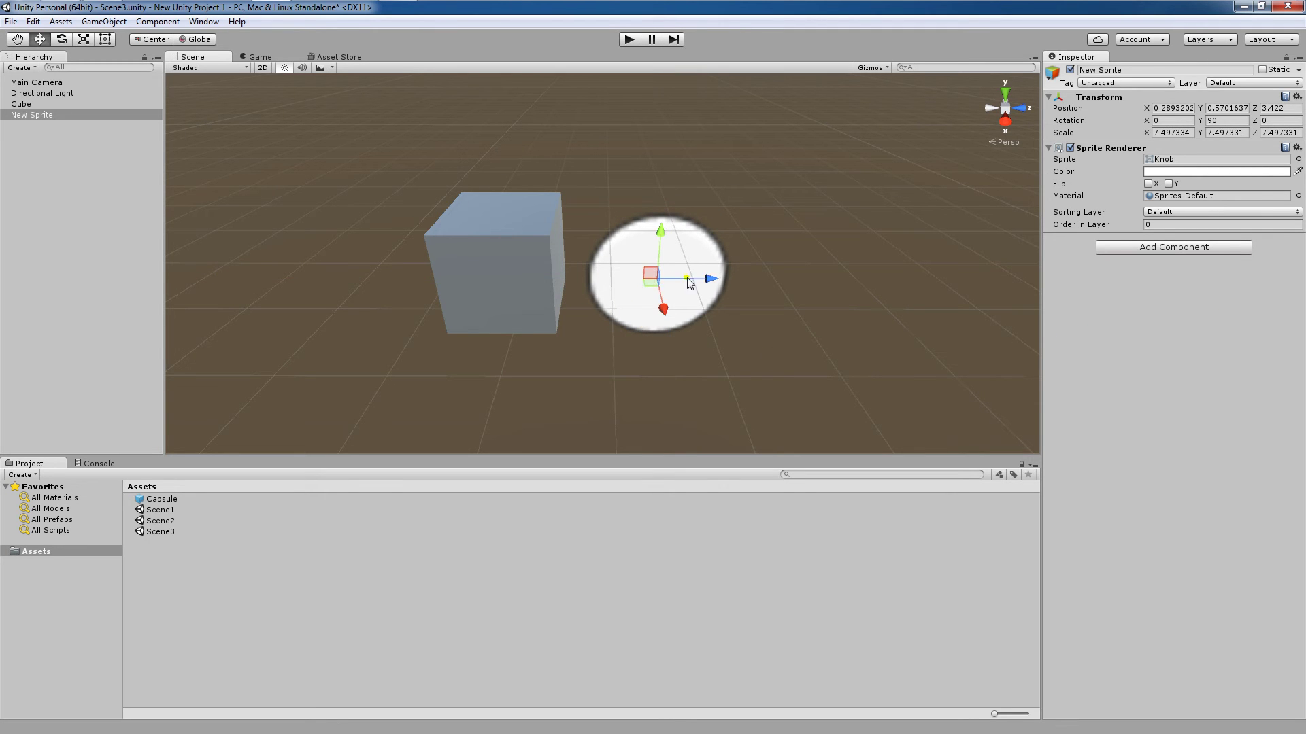
{"action": "left_click_drag", "start_coordinate": [710, 280], "coordinate": [727, 287]}
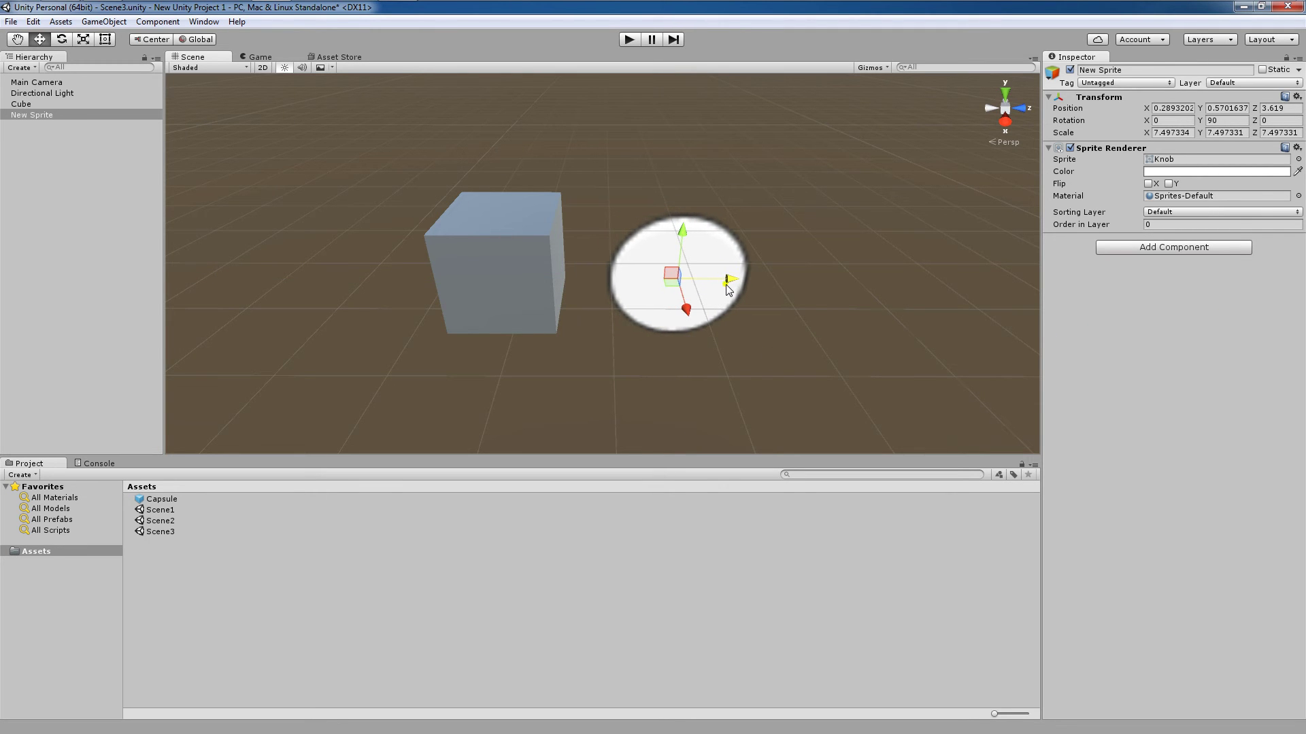
{"action": "left_click", "coordinate": [850, 296]}
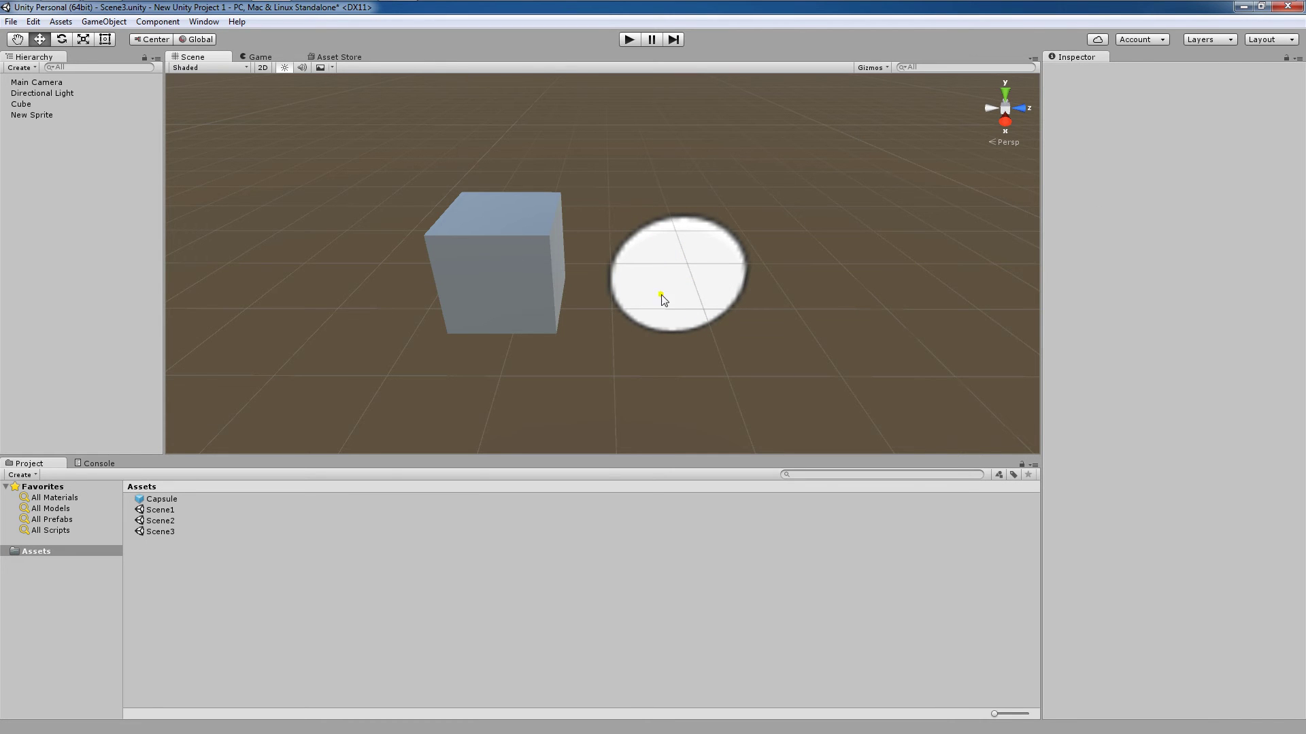
{"action": "left_click_drag", "start_coordinate": [664, 297], "coordinate": [633, 233], "text": "alt"}
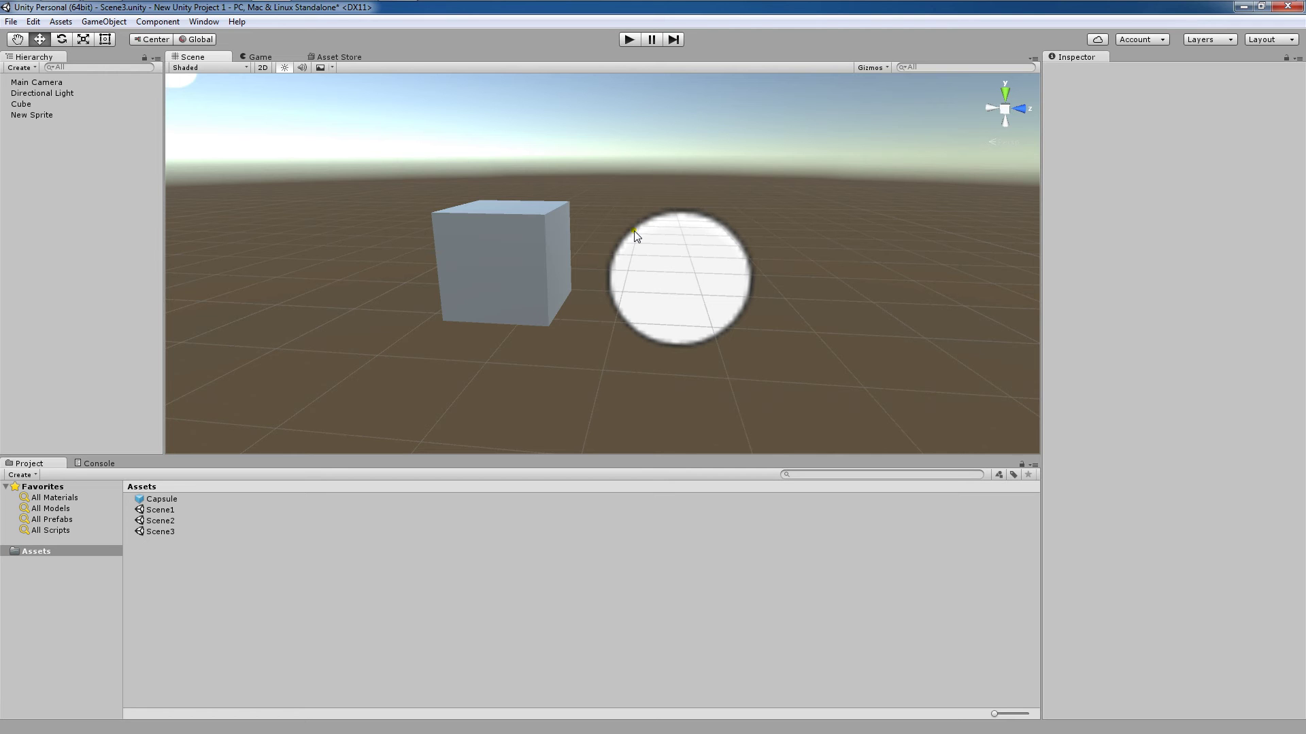
{"action": "left_click", "coordinate": [530, 234]}
{"action": "left_click", "coordinate": [703, 277]}
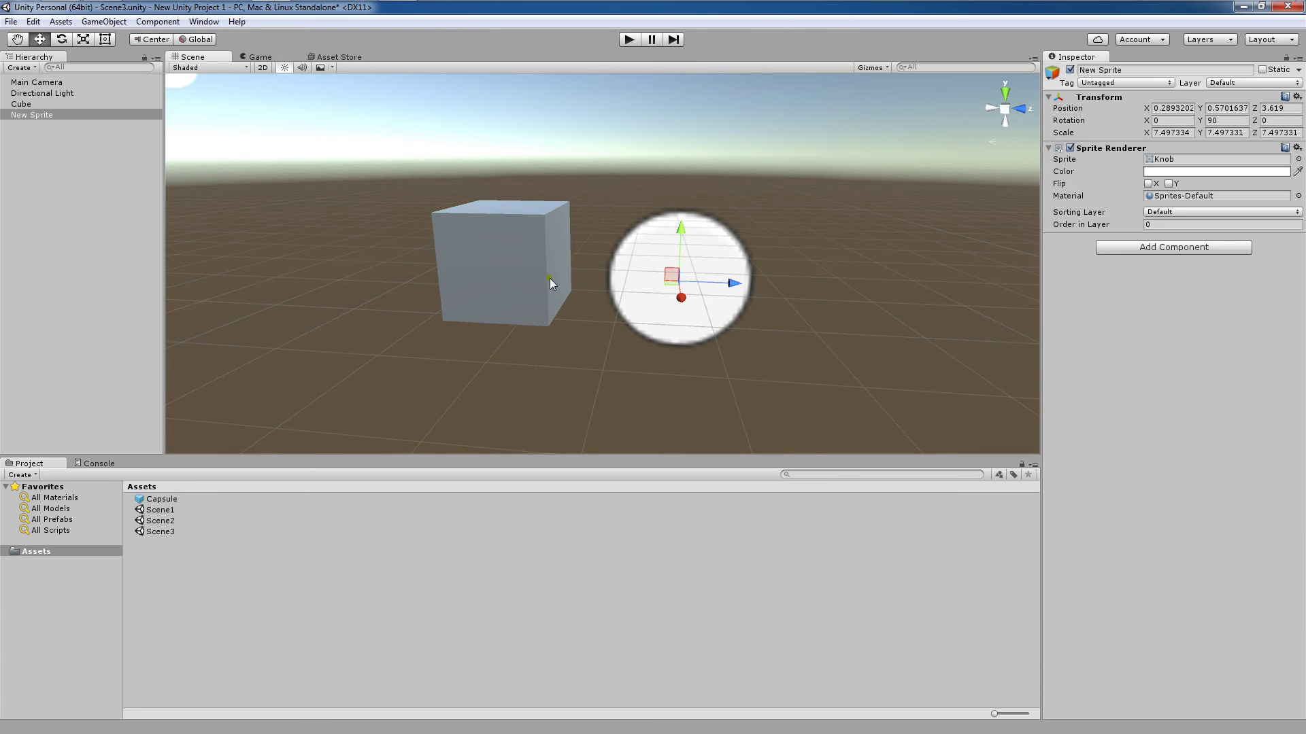
{"action": "left_click", "coordinate": [540, 258]}
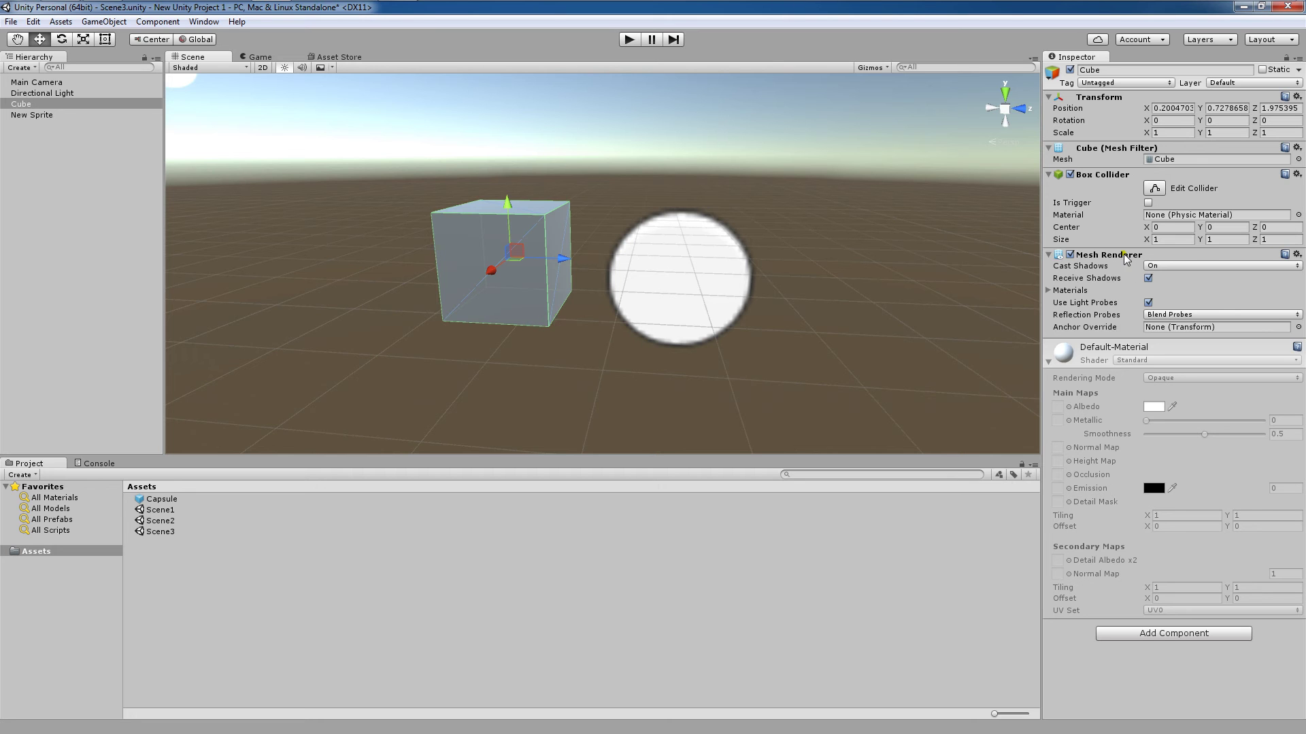
{"action": "left_click", "coordinate": [704, 264]}
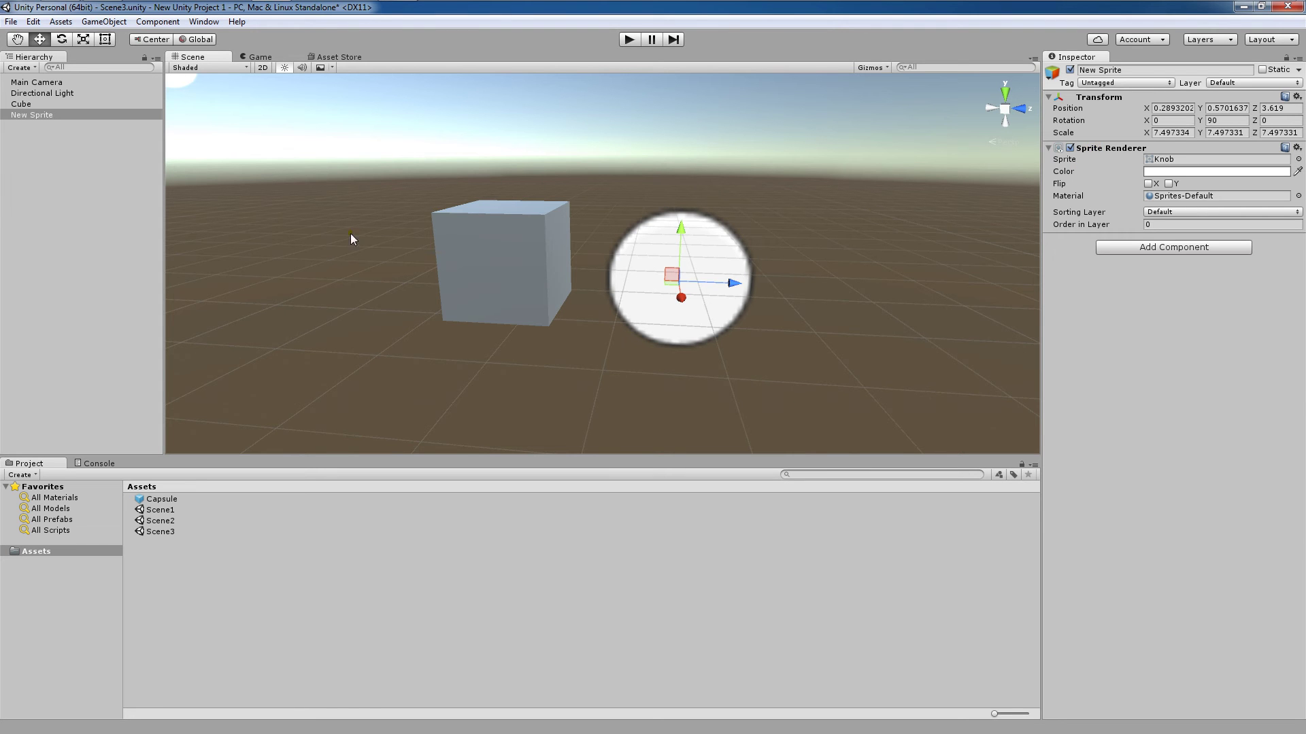
- Rotate the Directional Light to darken the scene, then deselect it
{"action": "left_click", "coordinate": [115, 92]}
{"action": "scroll", "coordinate": [578, 291], "scroll_direction": "down", "scroll_amount": 3}
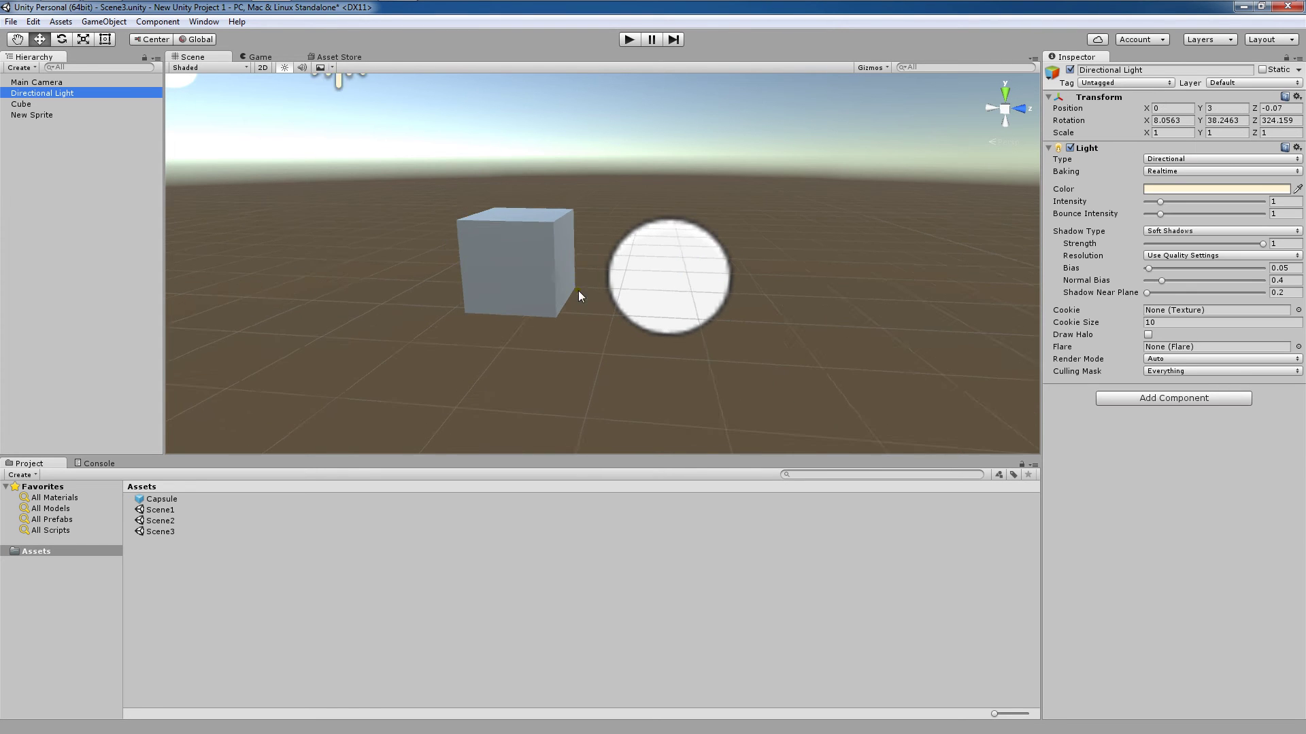
{"action": "middle_click_drag", "start_coordinate": [520, 152], "coordinate": [516, 212]}
{"action": "key", "text": "e"}
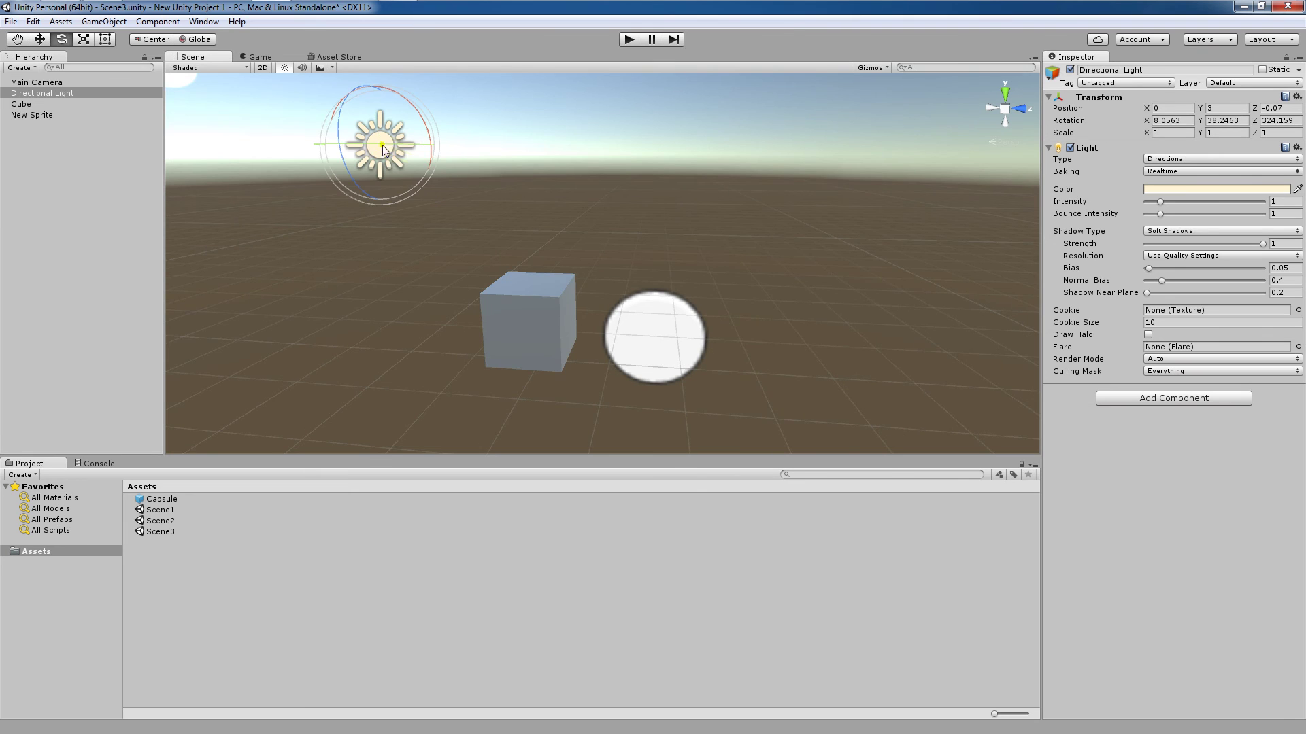
{"action": "left_click_drag", "start_coordinate": [396, 138], "coordinate": [557, 213]}
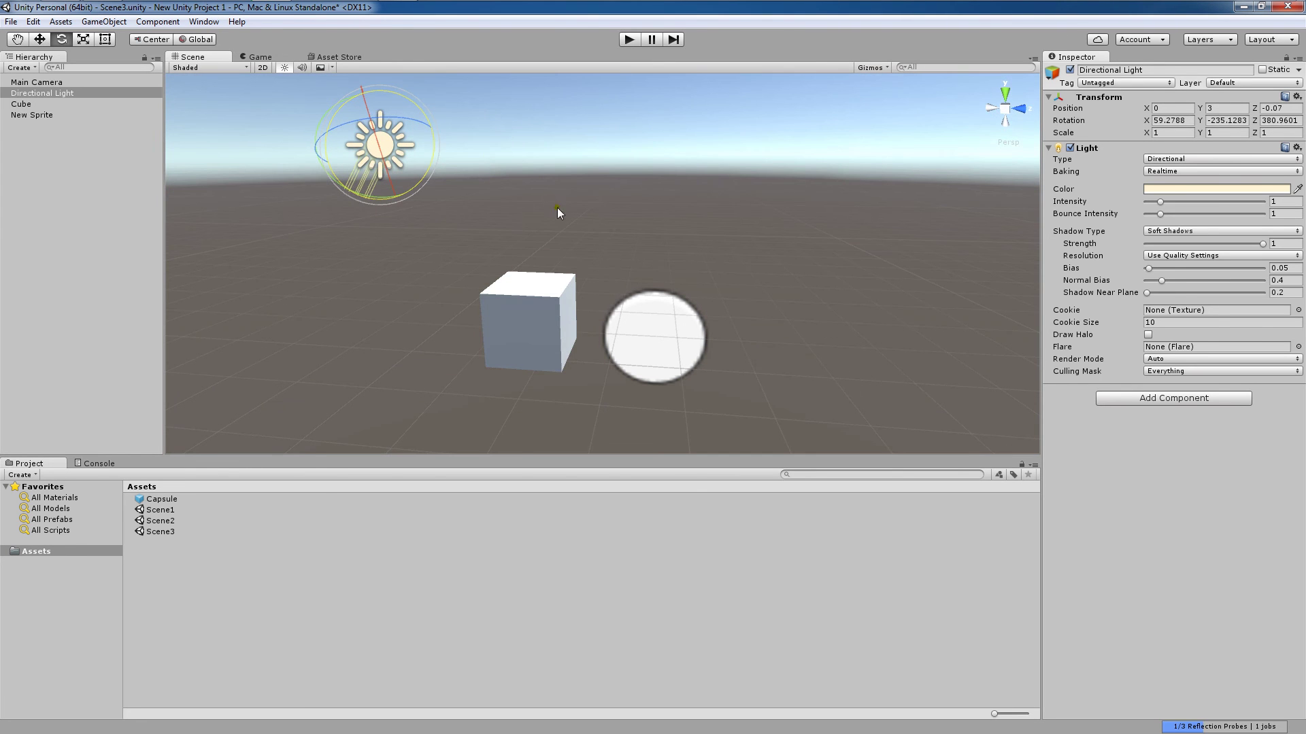
{"action": "scroll", "coordinate": [703, 251], "scroll_direction": "up", "scroll_amount": 5}
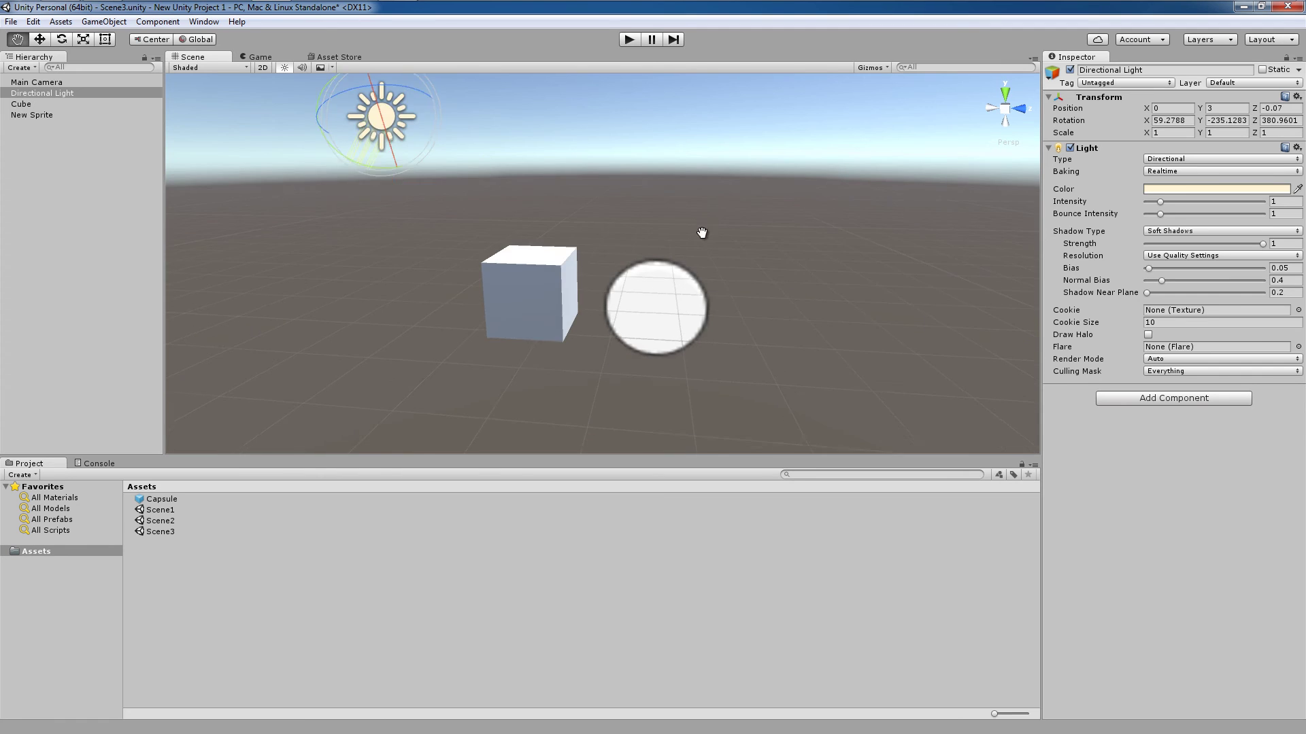
{"action": "left_click", "coordinate": [738, 225]}
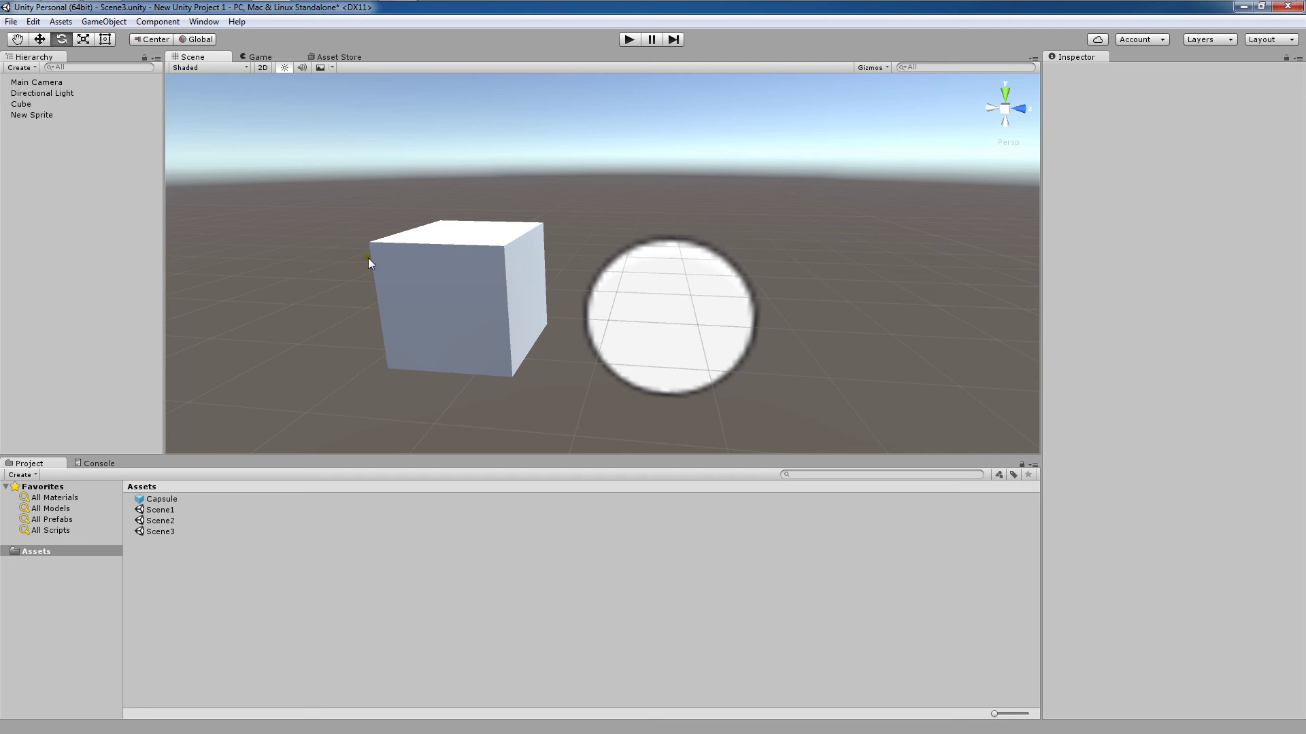
{"action": "left_click", "coordinate": [513, 266]}
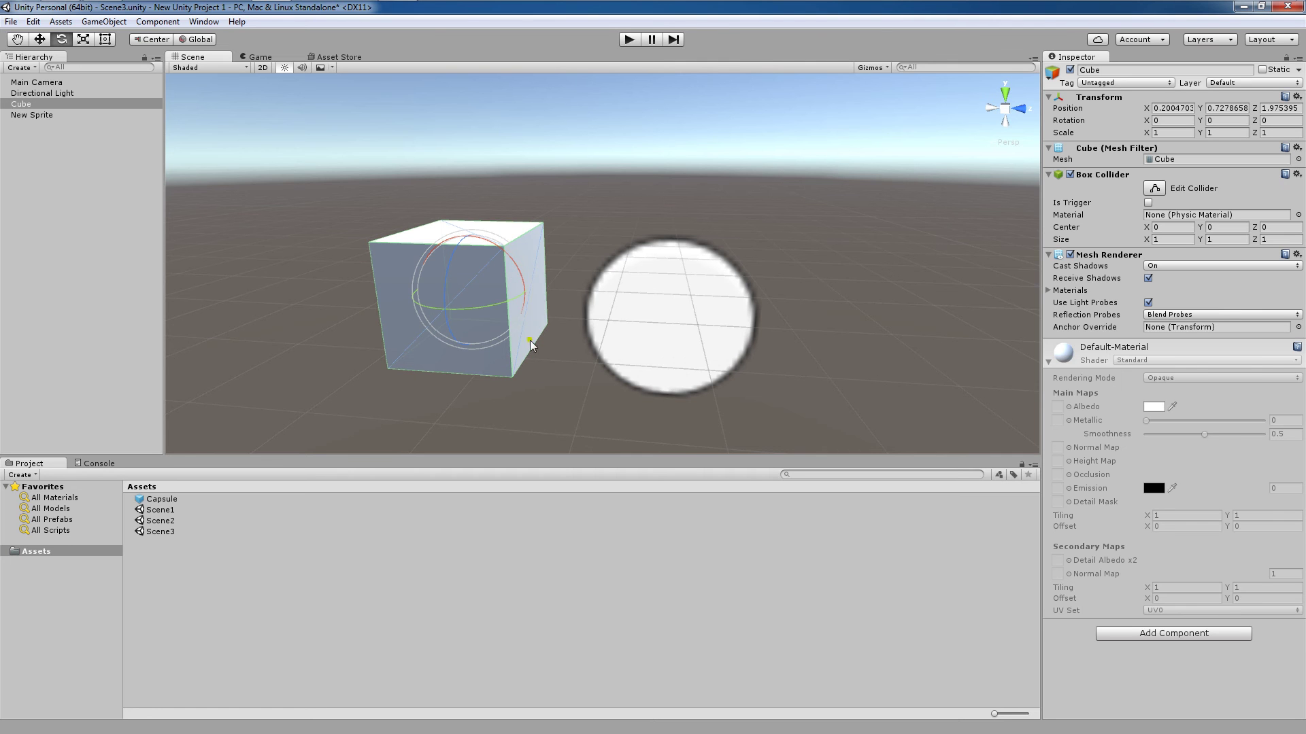
{"action": "left_click", "coordinate": [1136, 634]}
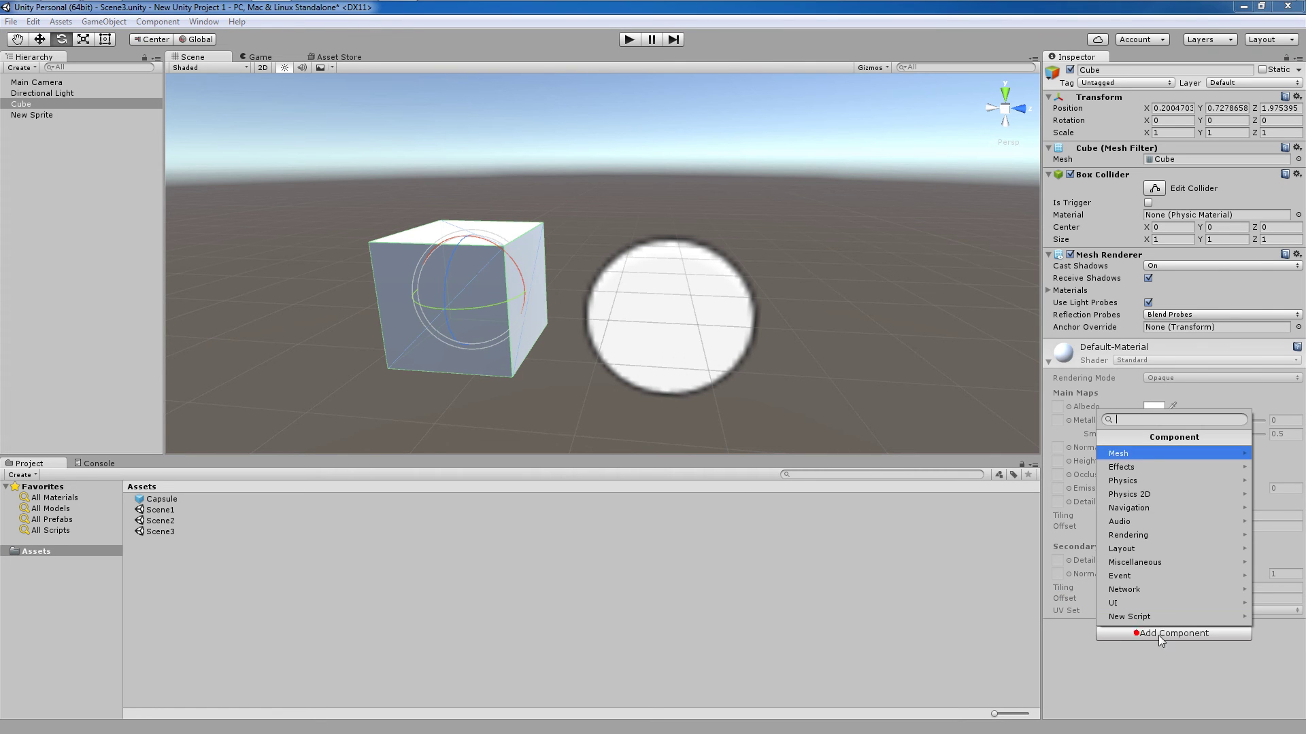
{"action": "left_click", "coordinate": [1136, 494]}
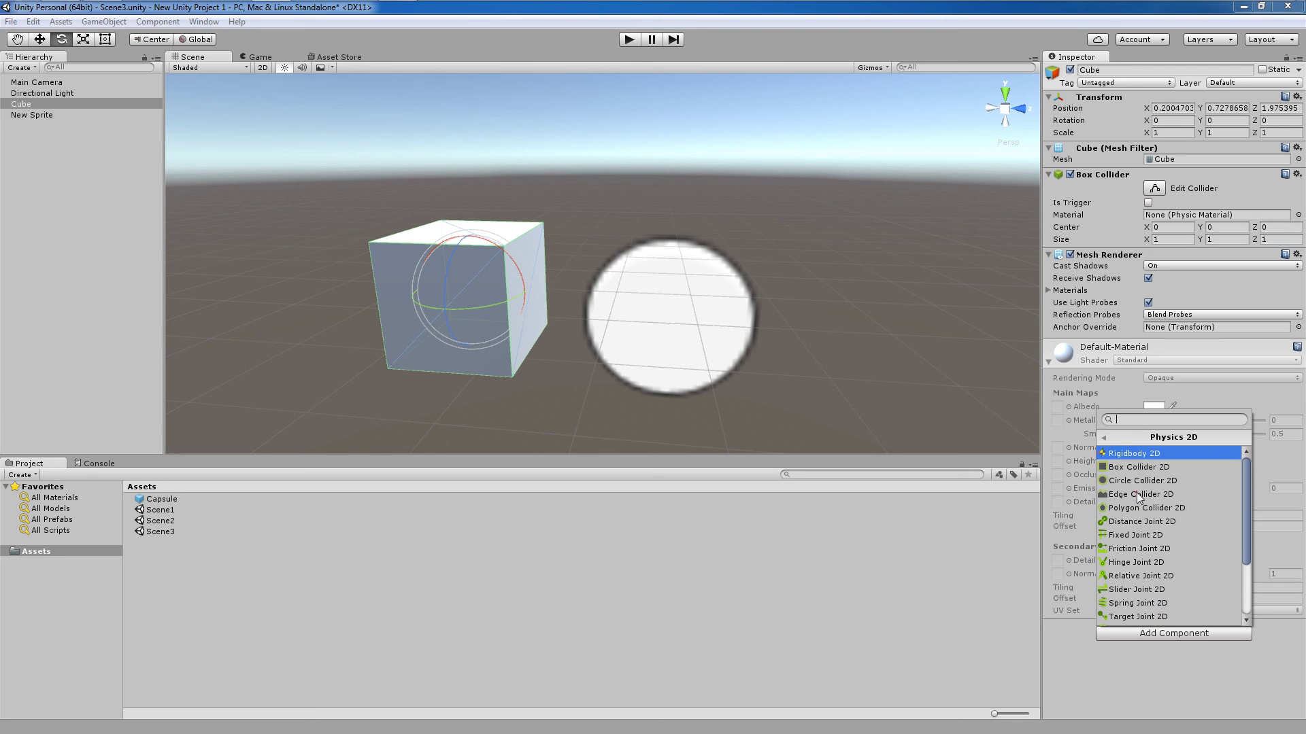
{"action": "left_click", "coordinate": [1138, 456]}
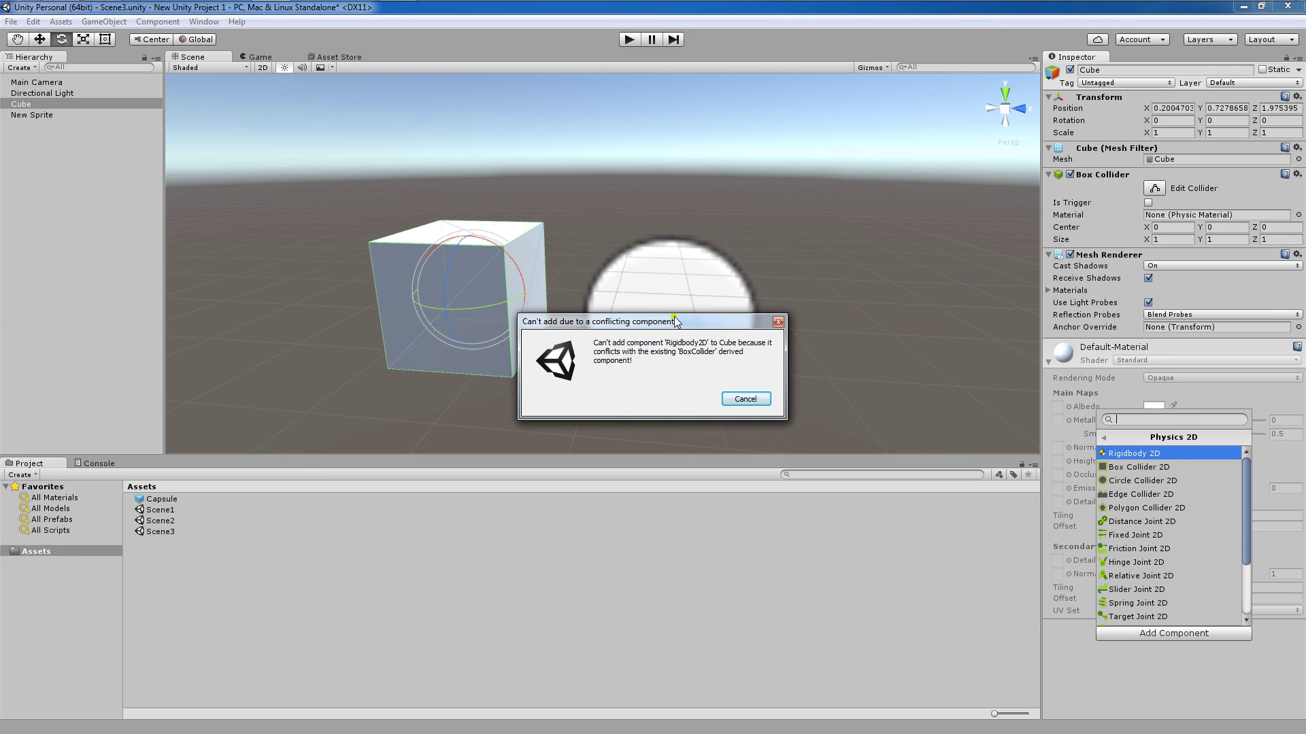
{"action": "left_click_drag", "start_coordinate": [680, 322], "coordinate": [650, 302]}
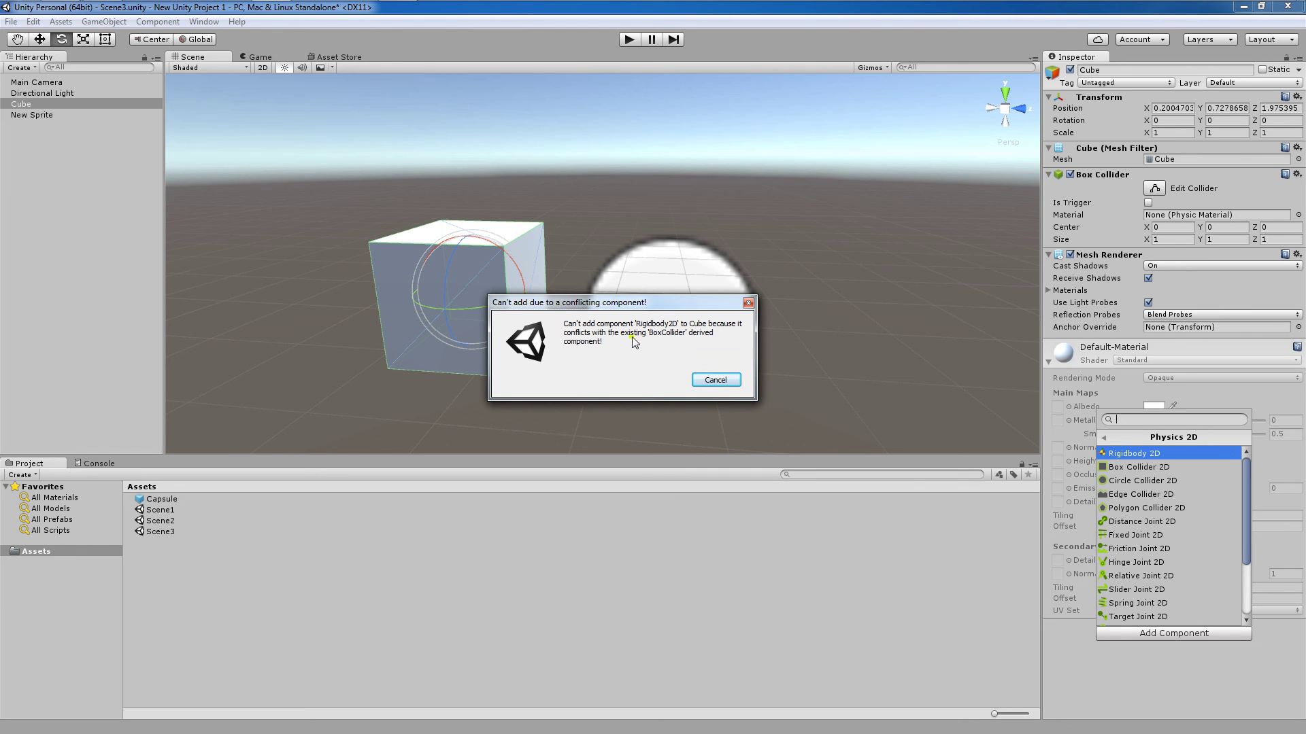
{"action": "left_click", "coordinate": [722, 381]}
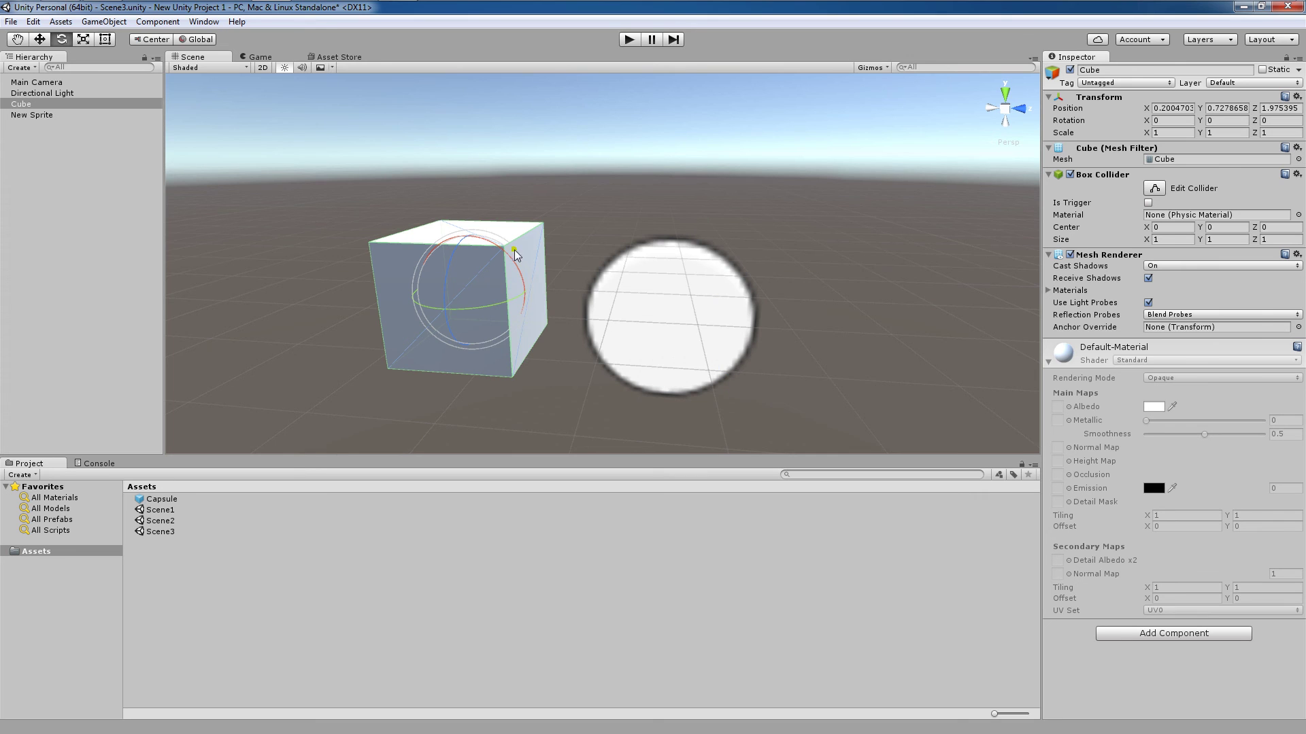
{"action": "right_click_drag", "start_coordinate": [458, 251], "coordinate": [621, 247], "text": "alt"}
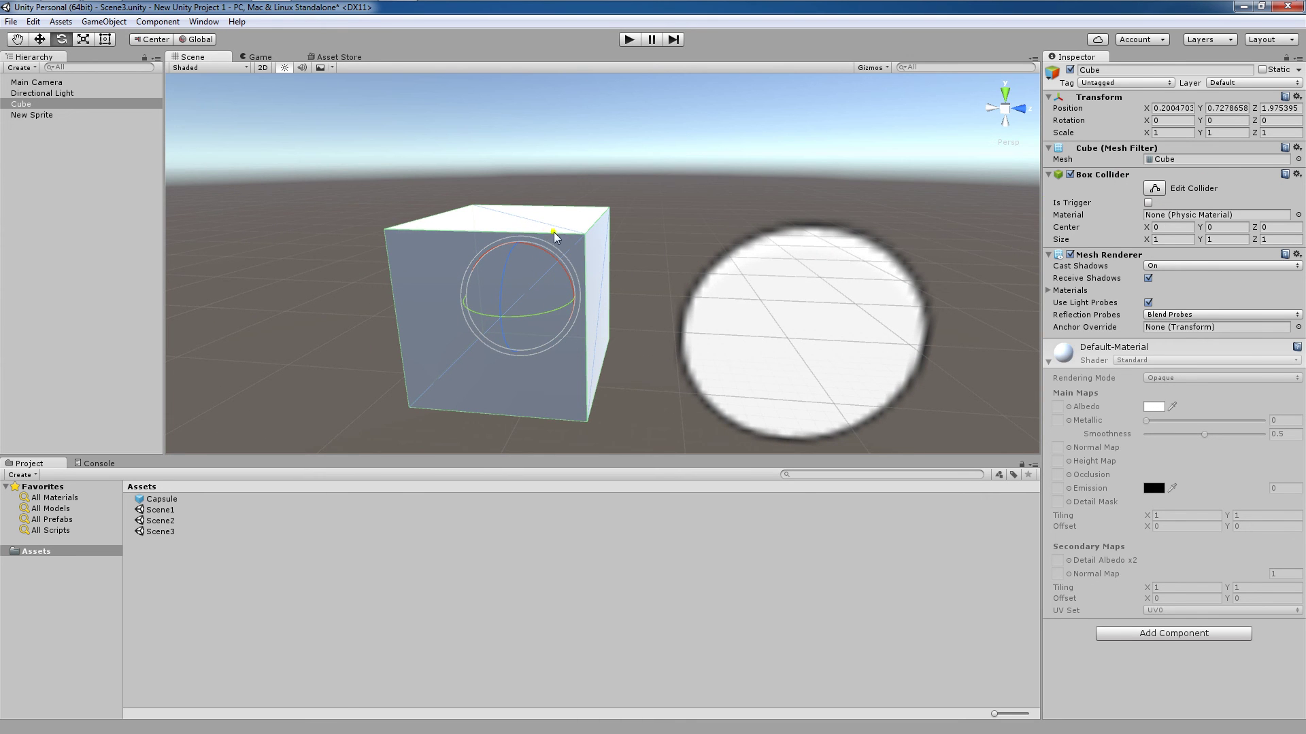
{"action": "left_click", "coordinate": [1070, 254]}
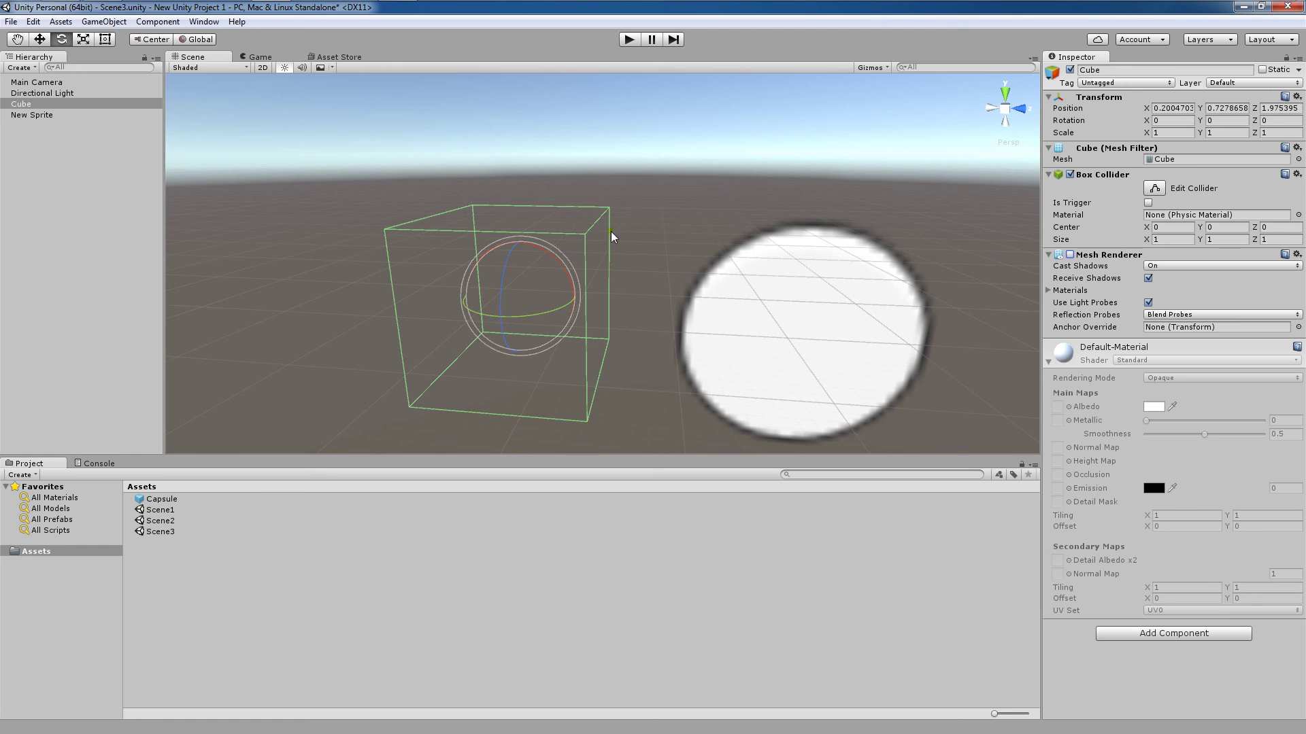
{"action": "left_click", "coordinate": [1069, 255]}
- Select the Knob sprite, bring the view closer, and open its Add Component list
{"action": "left_click", "coordinate": [762, 326]}
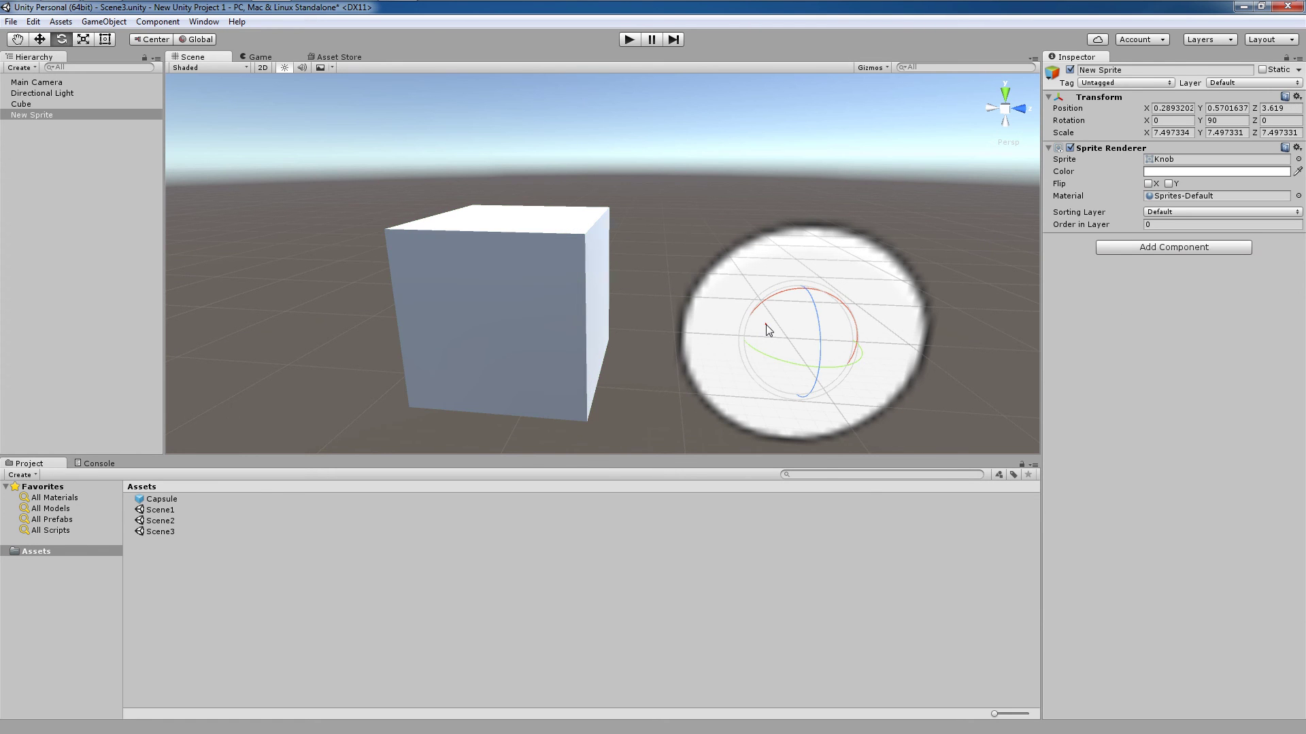
{"action": "middle_click_drag", "start_coordinate": [842, 271], "coordinate": [635, 196]}
{"action": "scroll", "coordinate": [635, 221], "scroll_direction": "up", "scroll_amount": 1}
{"action": "left_click", "coordinate": [1145, 247]}
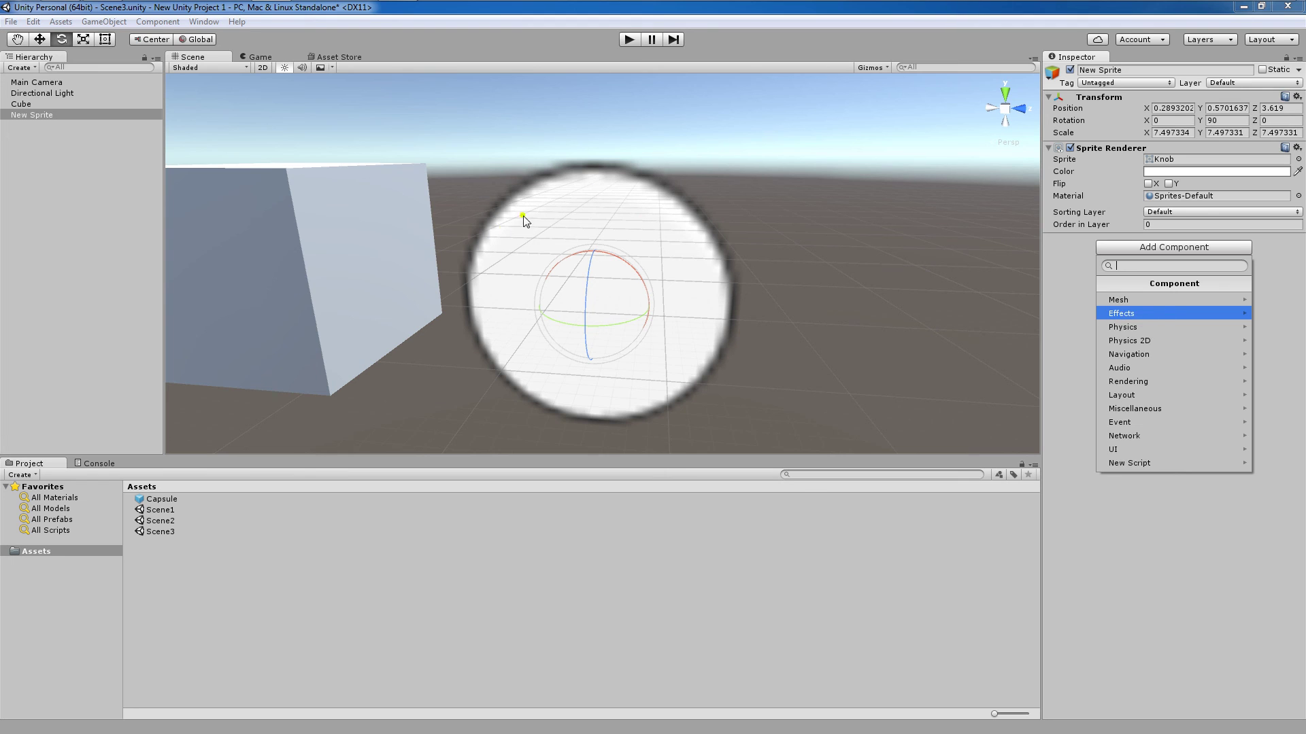
- Add a 3D Box Collider to the New Sprite; the attempted Rigidbody 2D is rejected as conflicting
{"action": "left_click", "coordinate": [1169, 329]}
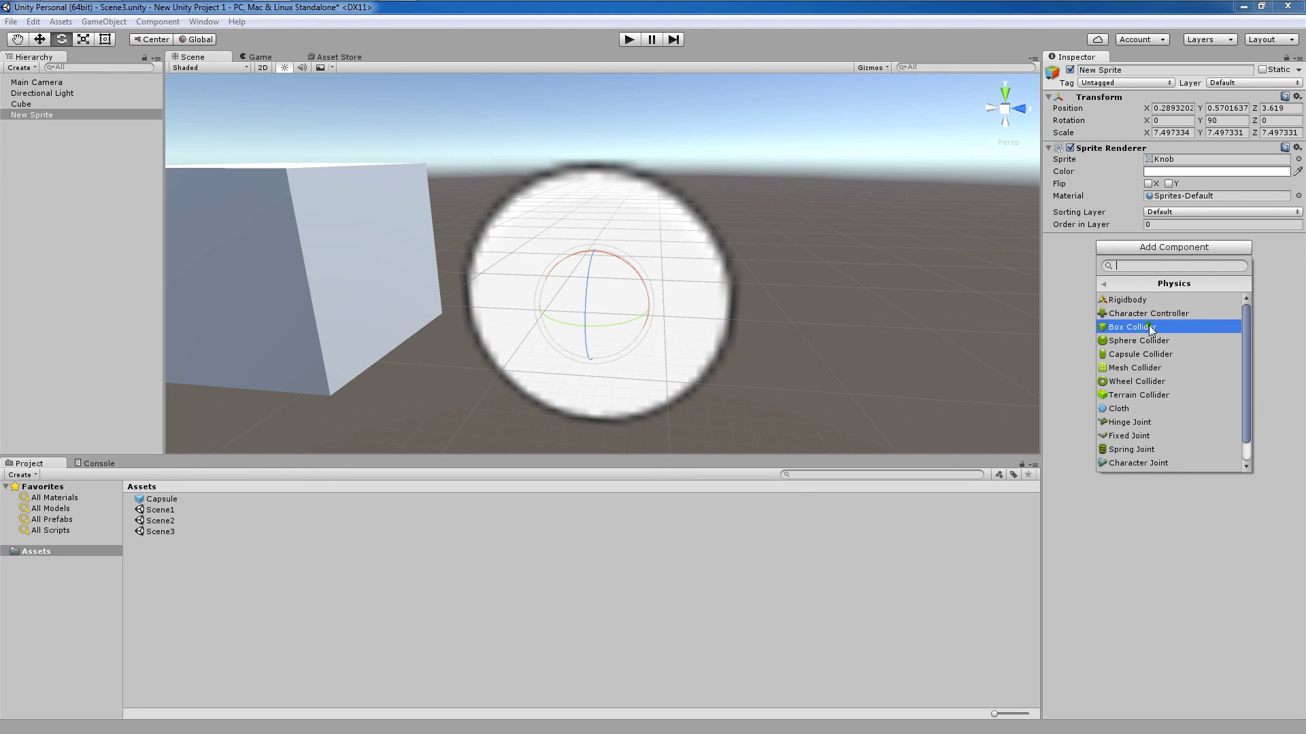
{"action": "left_click", "coordinate": [1148, 326]}
{"action": "left_click", "coordinate": [1146, 328]}
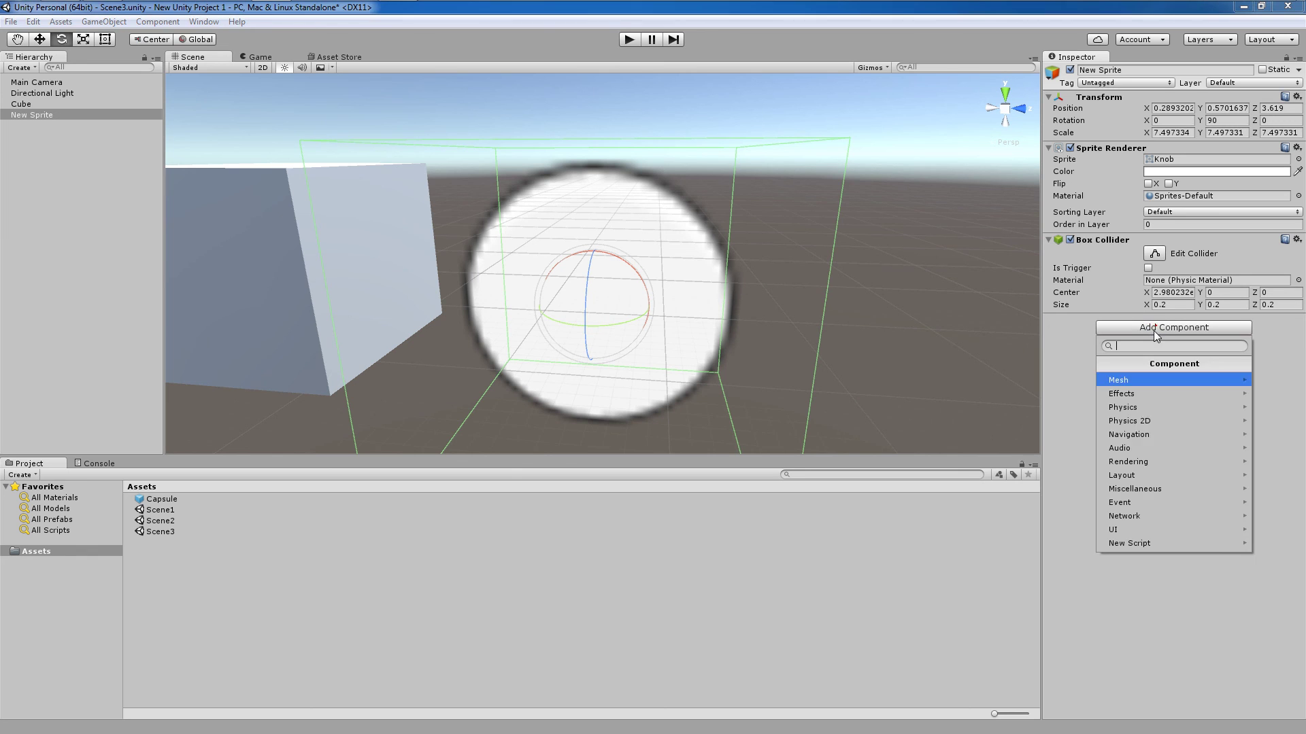
{"action": "left_click", "coordinate": [1129, 422]}
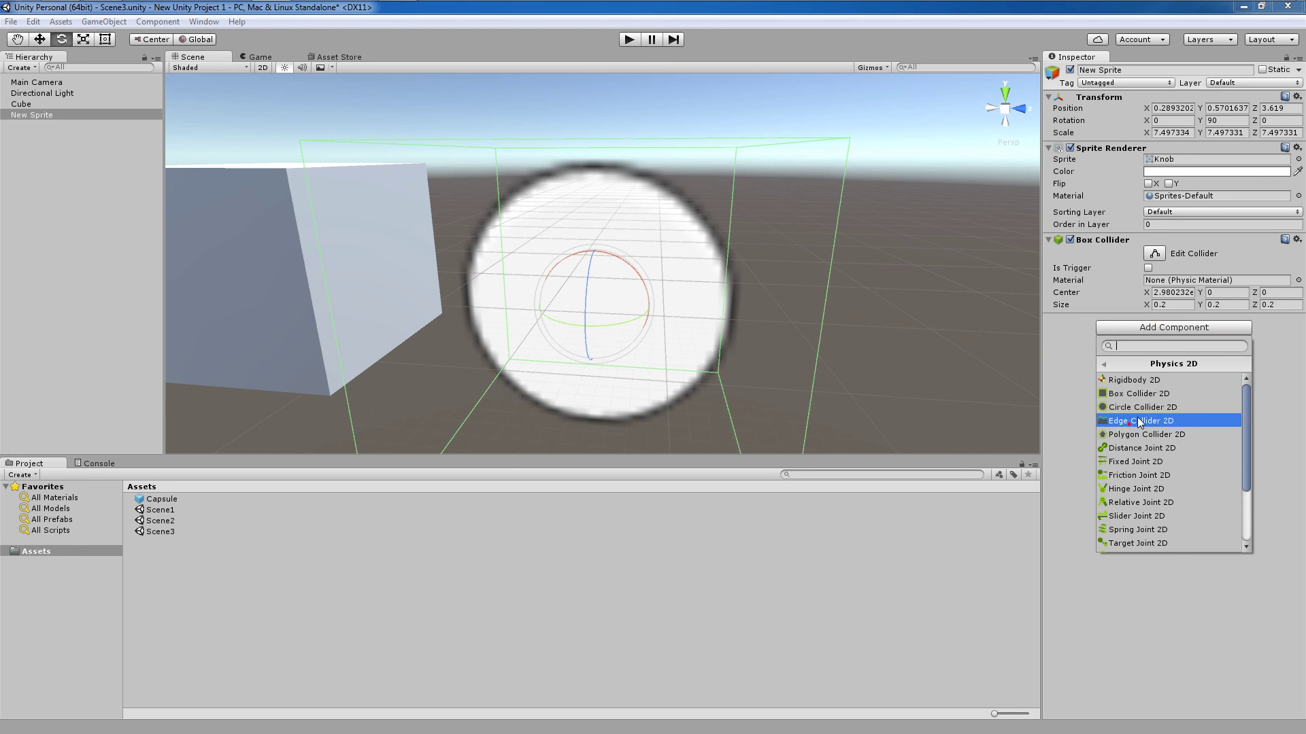
{"action": "left_click", "coordinate": [1154, 382]}
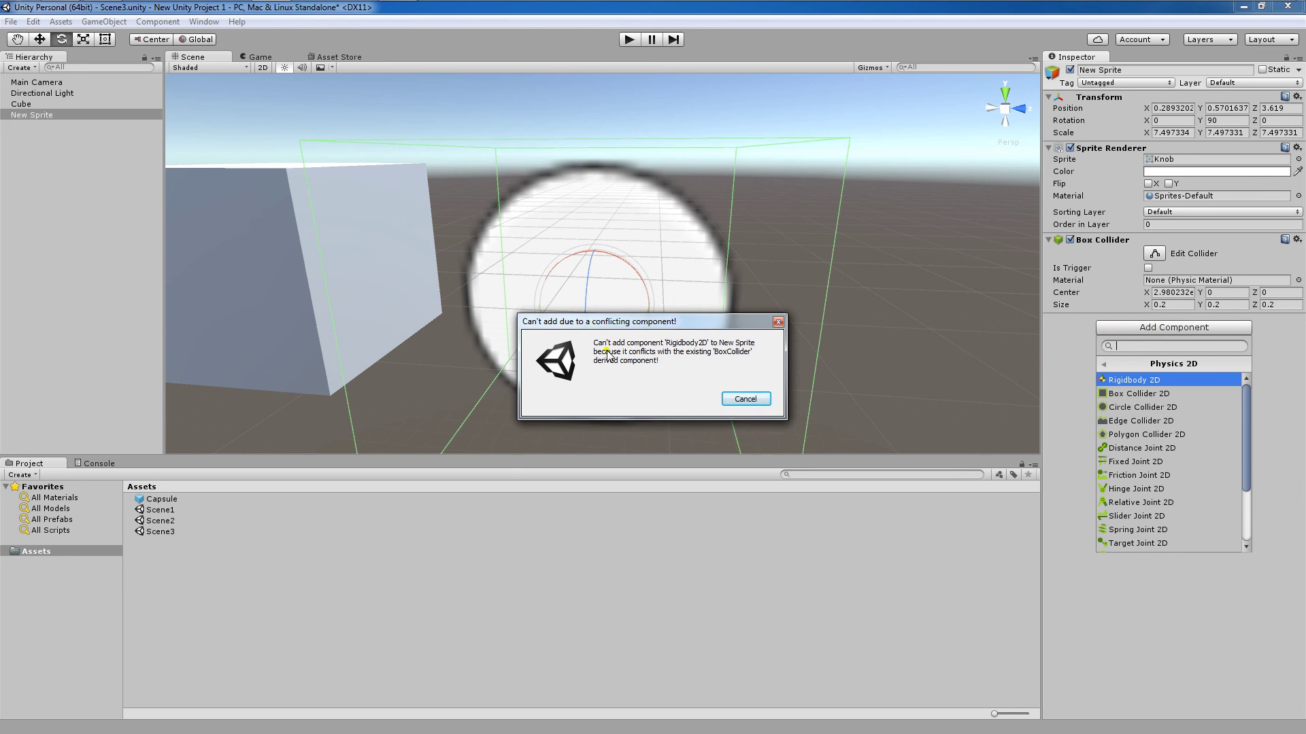
{"action": "left_click", "coordinate": [744, 399]}
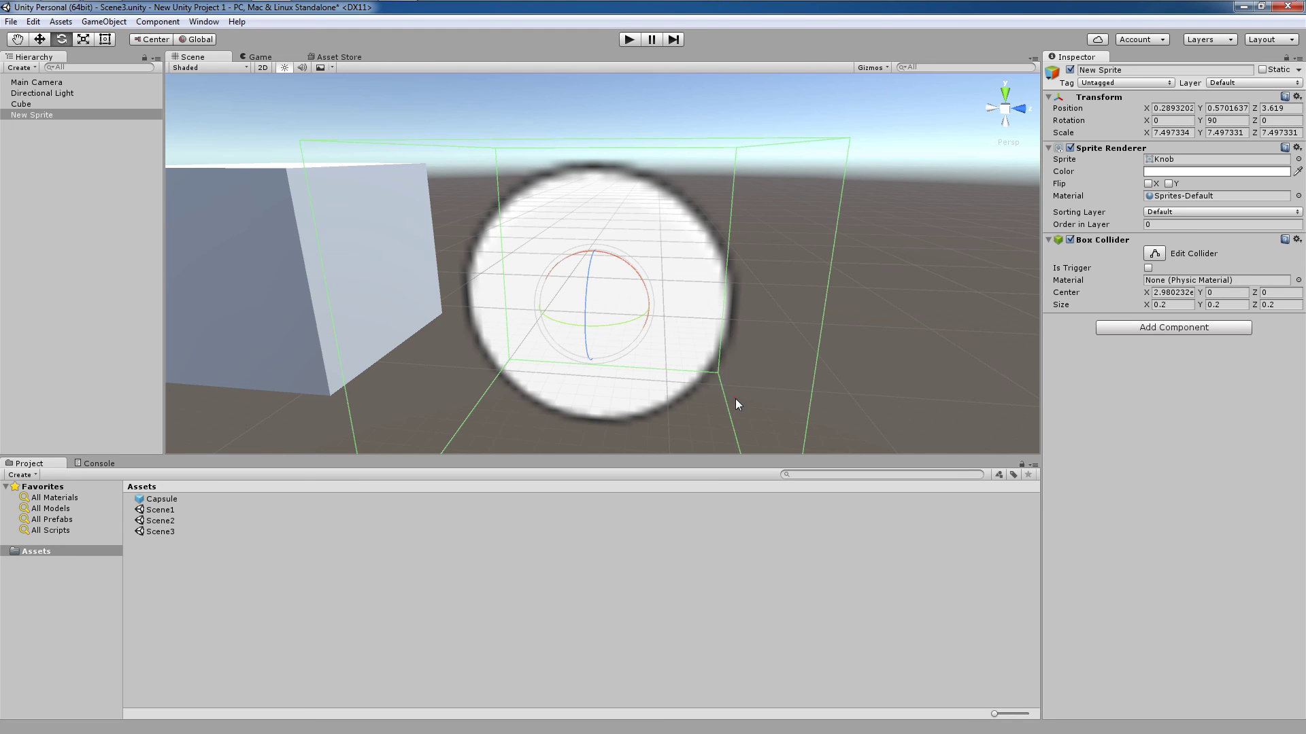
- Remove the sprite's Box Collider and add a Rigidbody 2D in its place
{"action": "left_click", "coordinate": [1296, 240]}
{"action": "left_click", "coordinate": [1214, 275]}
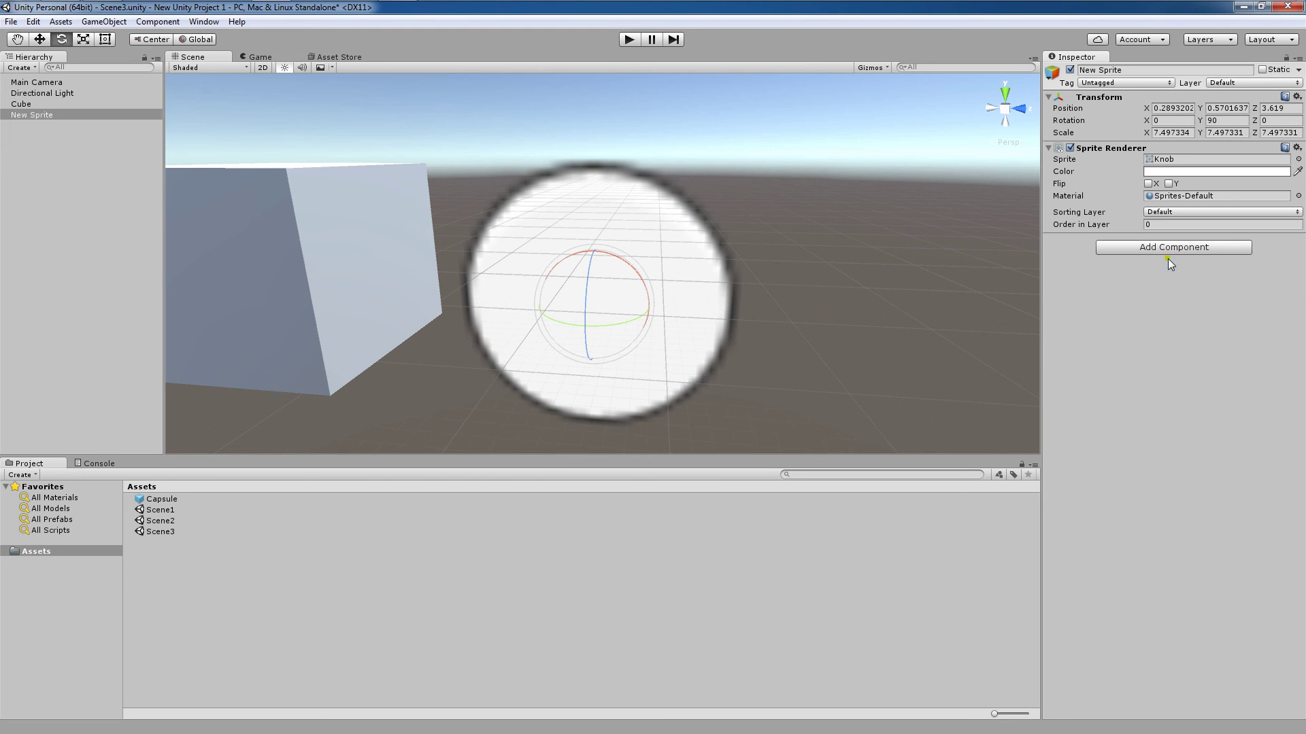
{"action": "left_click", "coordinate": [1177, 249]}
{"action": "left_click", "coordinate": [1149, 341]}
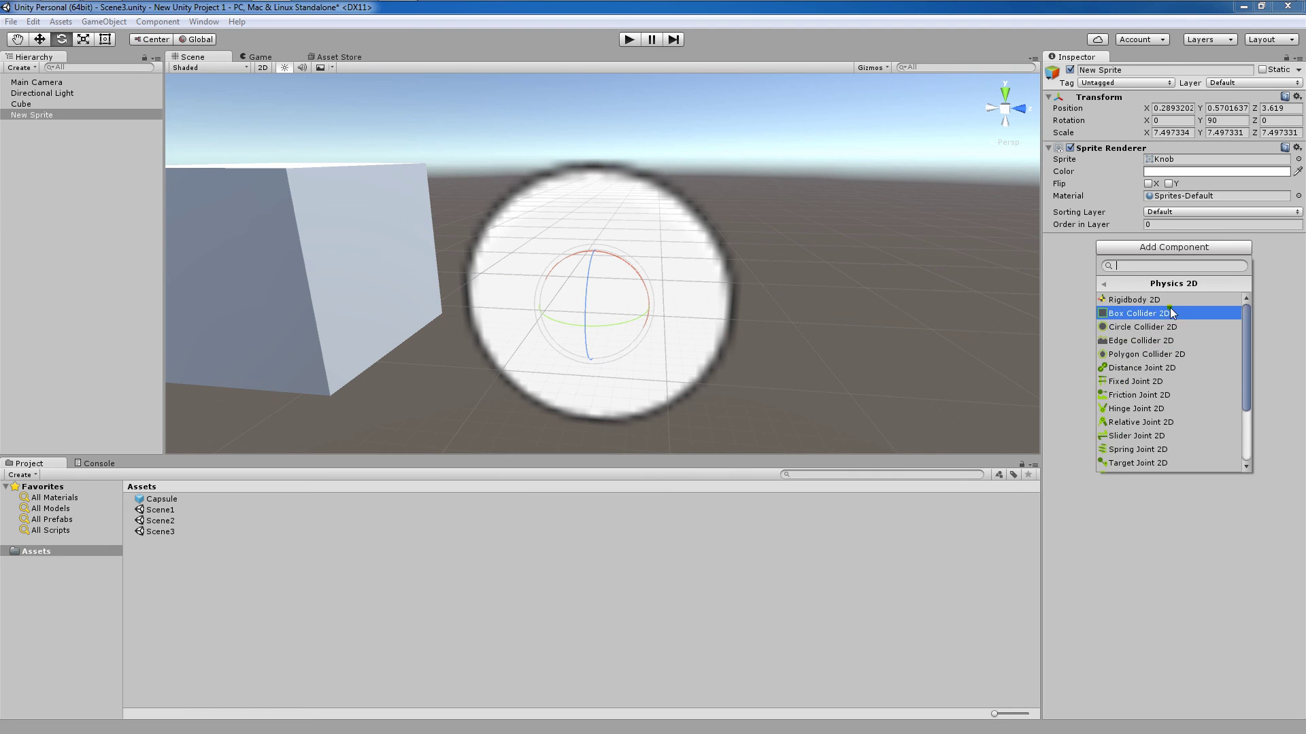
{"action": "left_click", "coordinate": [1160, 300]}
- Try adding a 3D Box Collider, dismiss the conflict warning, and deselect the sprite
{"action": "left_click", "coordinate": [1108, 383]}
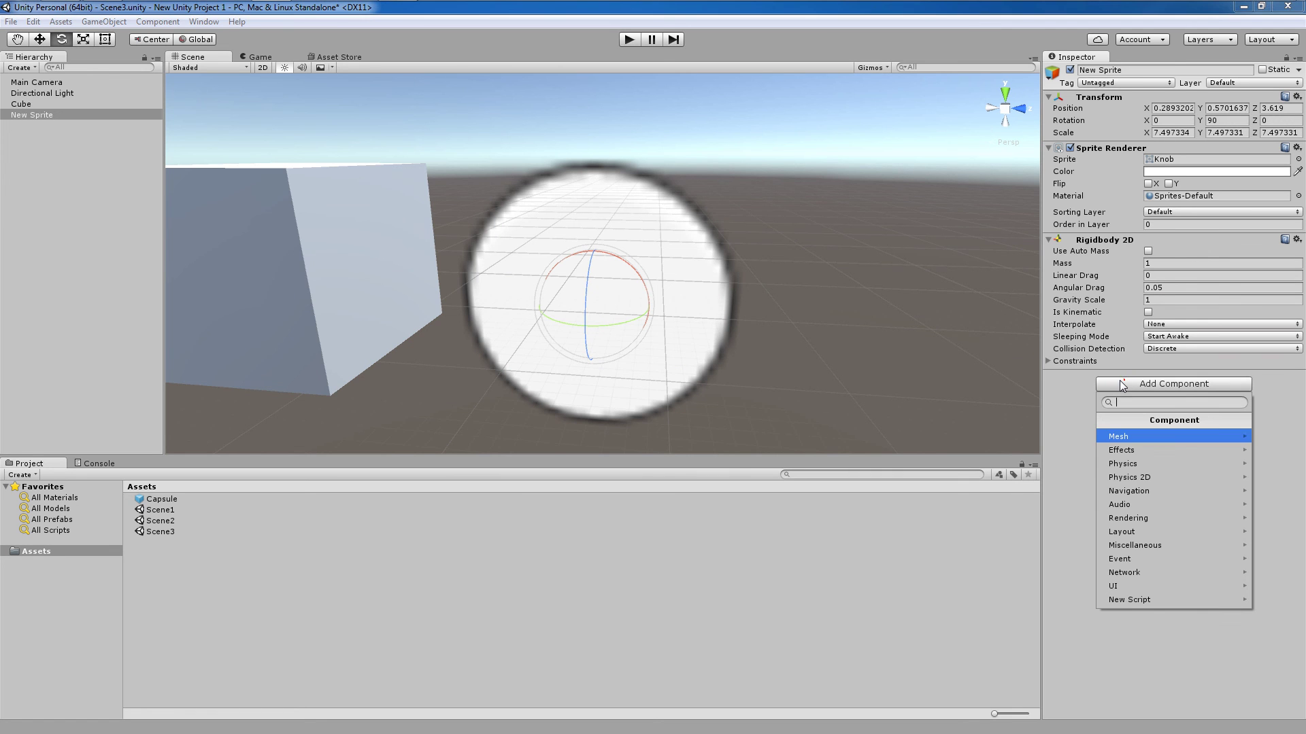
{"action": "left_click", "coordinate": [1142, 462]}
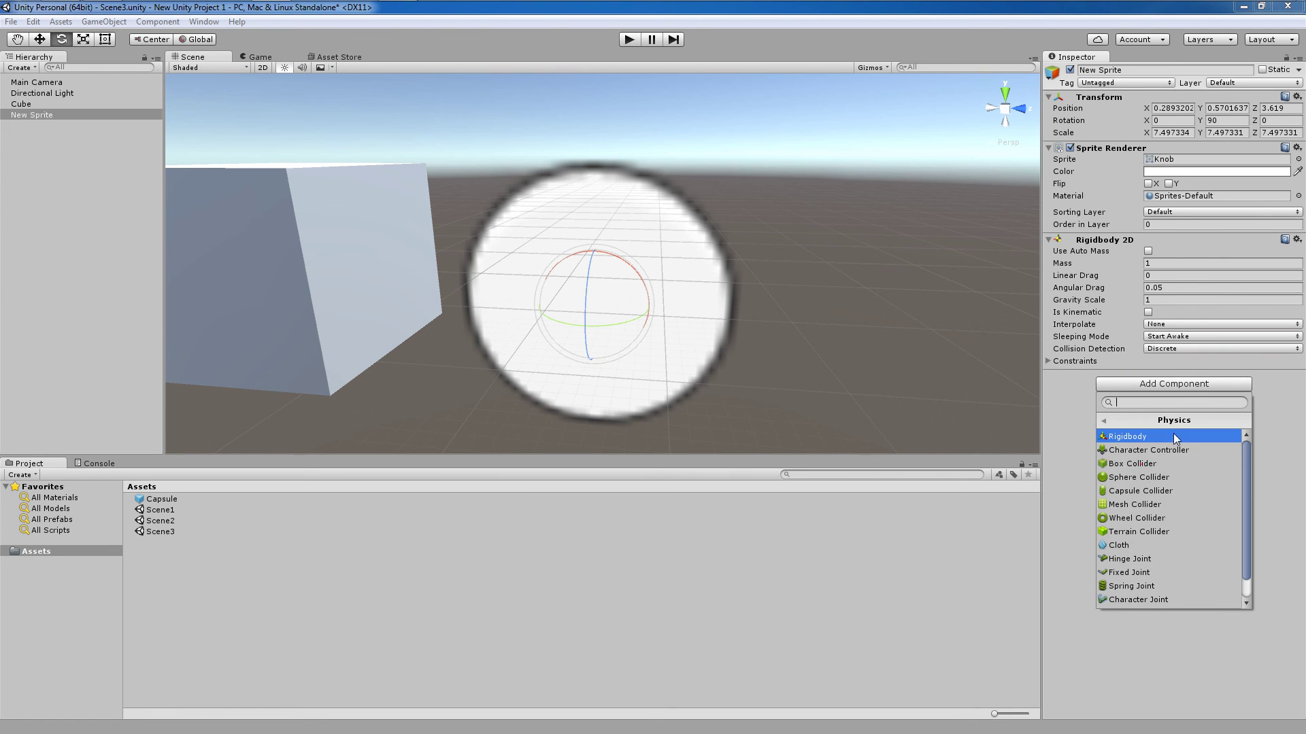
{"action": "left_click", "coordinate": [1129, 463]}
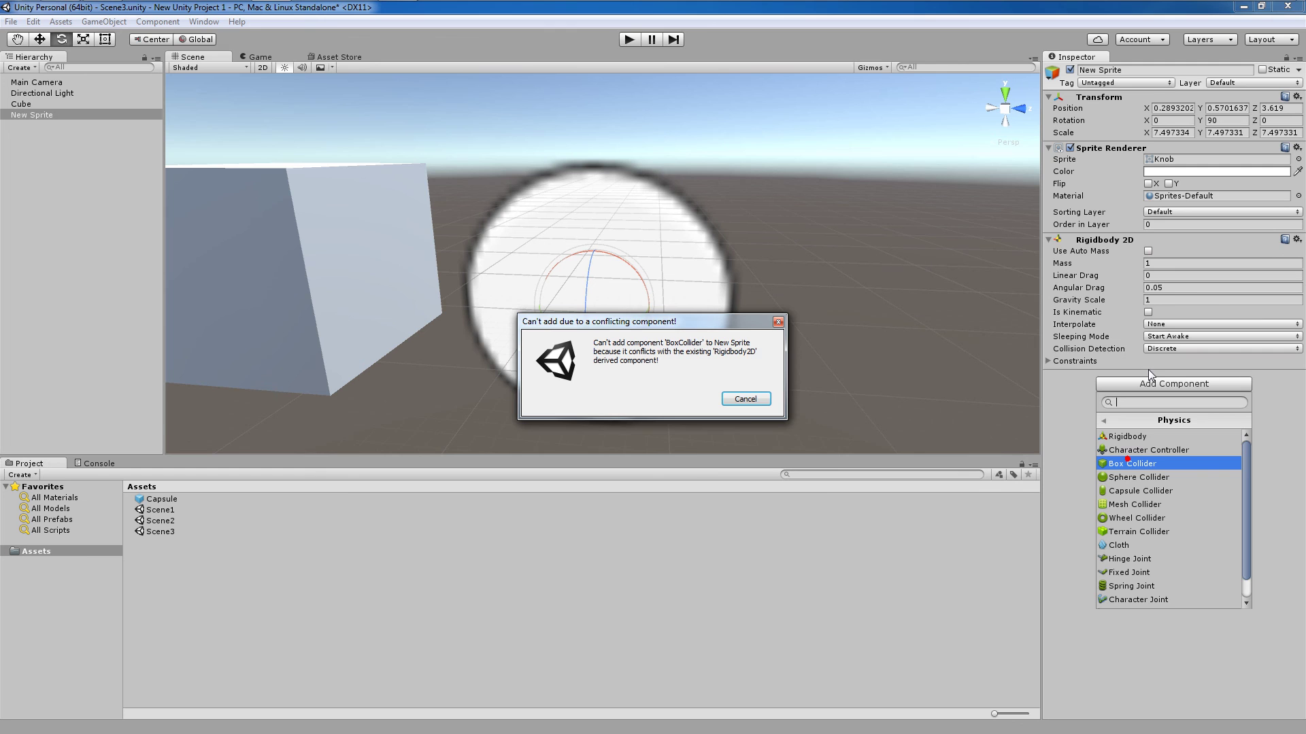
{"action": "left_click", "coordinate": [755, 402]}
{"action": "left_click", "coordinate": [816, 381]}
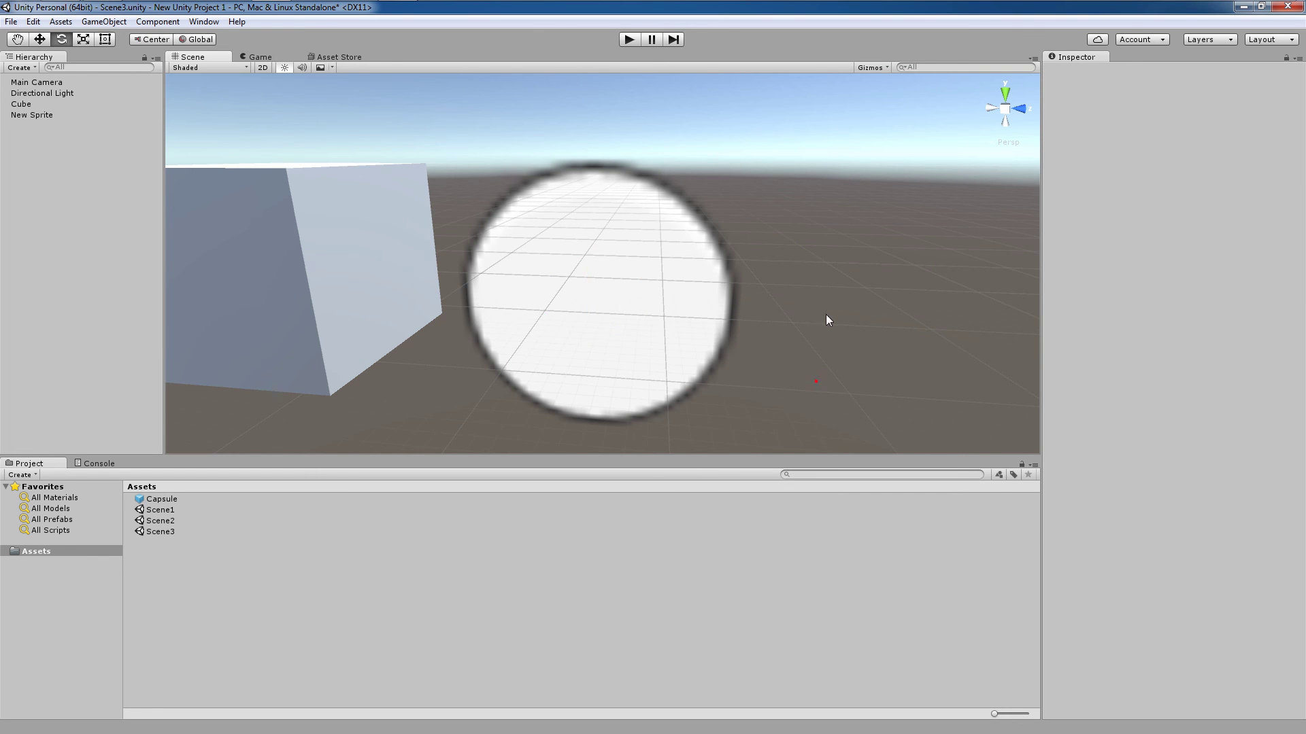
{"action": "scroll", "coordinate": [494, 262], "scroll_direction": "down", "scroll_amount": 2}
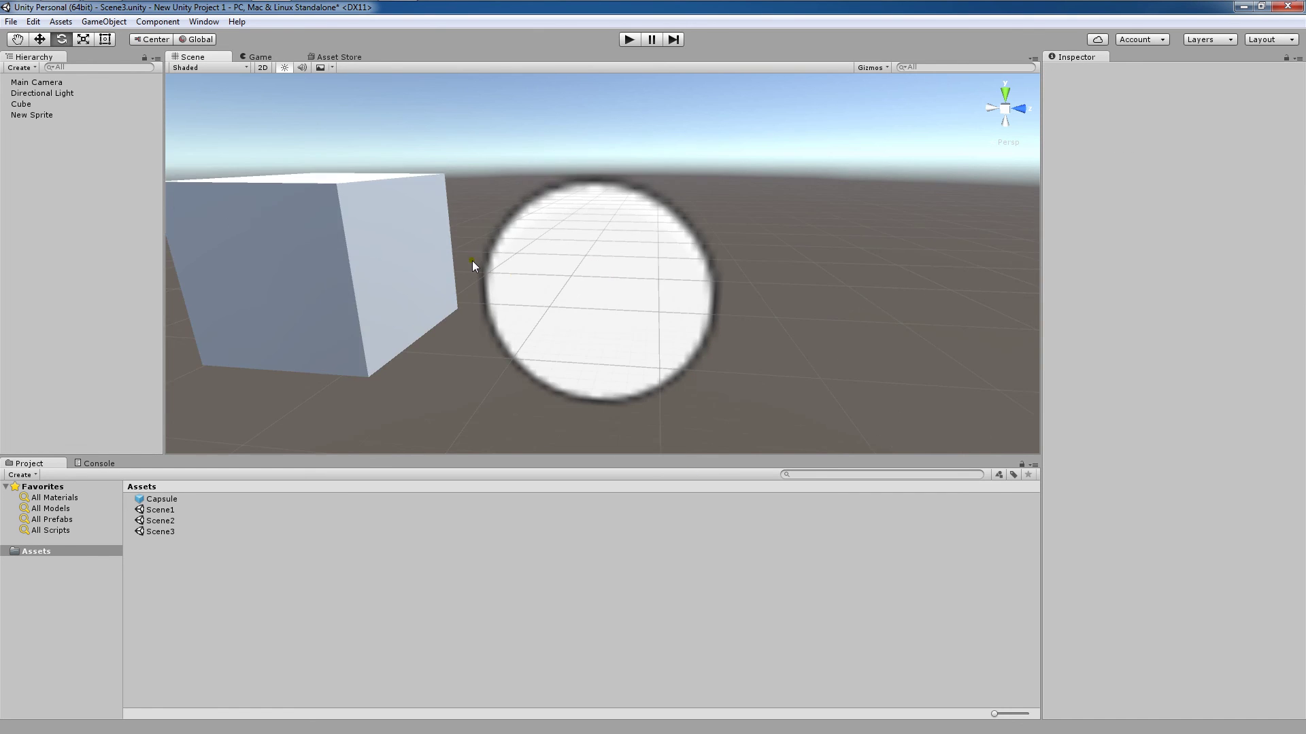
{"action": "mouse_move", "coordinate": [455, 263]}
{"action": "middle_mouse_down"}
{"action": "mouse_move", "coordinate": [402, 239]}
{"action": "mouse_move", "coordinate": [427, 257]}
{"action": "mouse_move", "coordinate": [466, 245]}
{"action": "middle_mouse_up"}
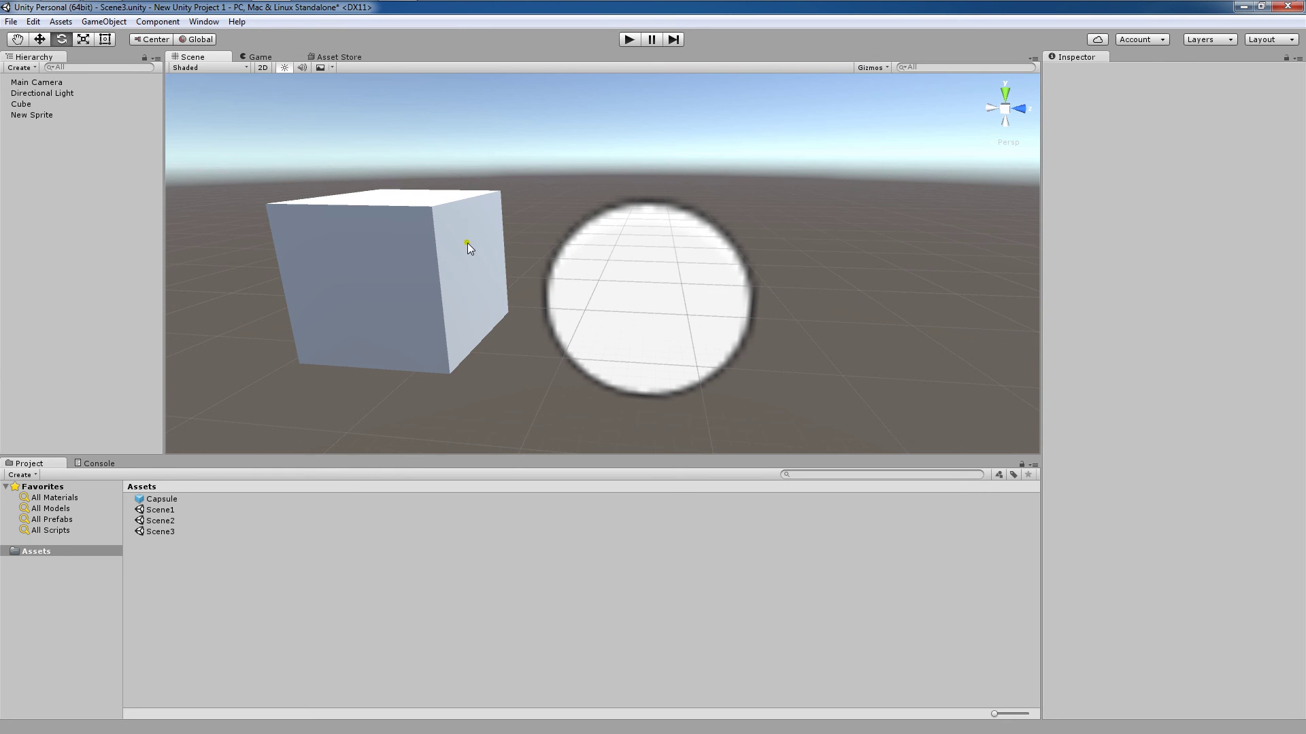